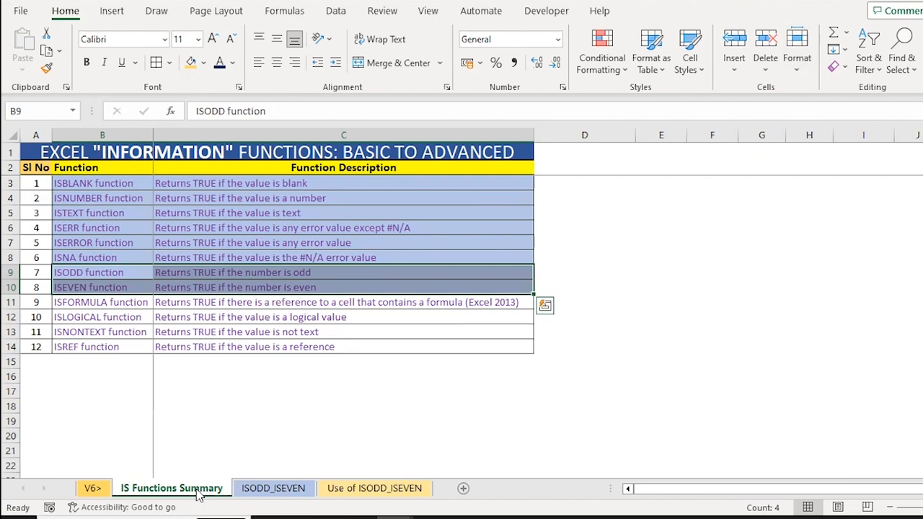
- Open the ISODD_ISEVEN sheet and enter 10 in cell C8 and 11 in cell C9
left_click(273, 488)
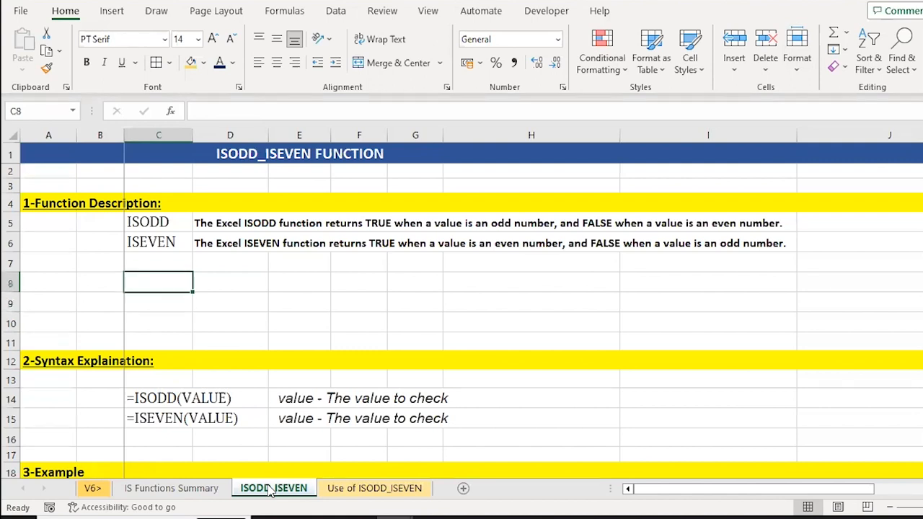
type("10")
key("Return")
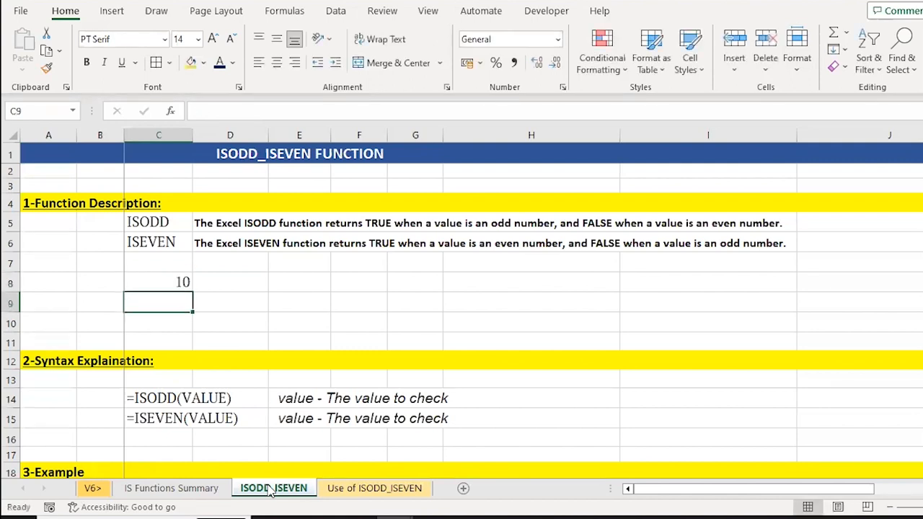
type("11")
key("Tab")
- Enter =ISODD(C8) in cell D8 and copy the formula down to D9
key("Up")
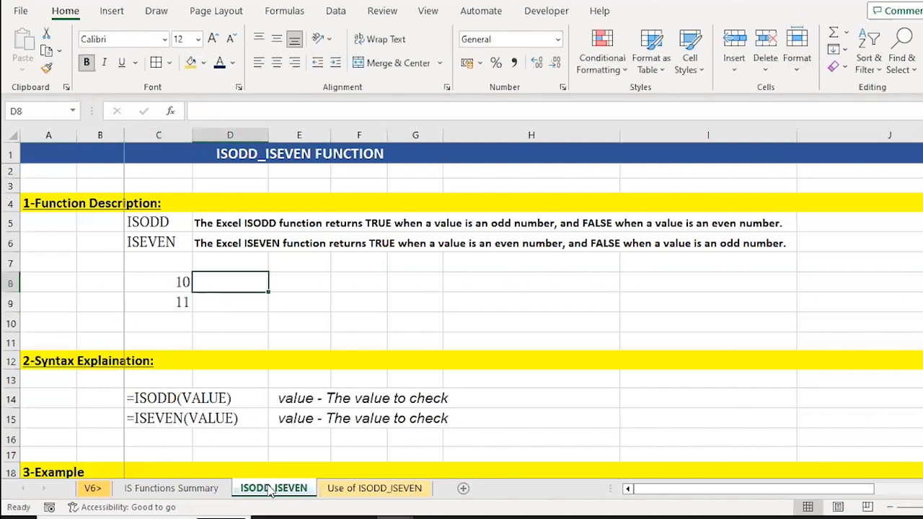
type("=")
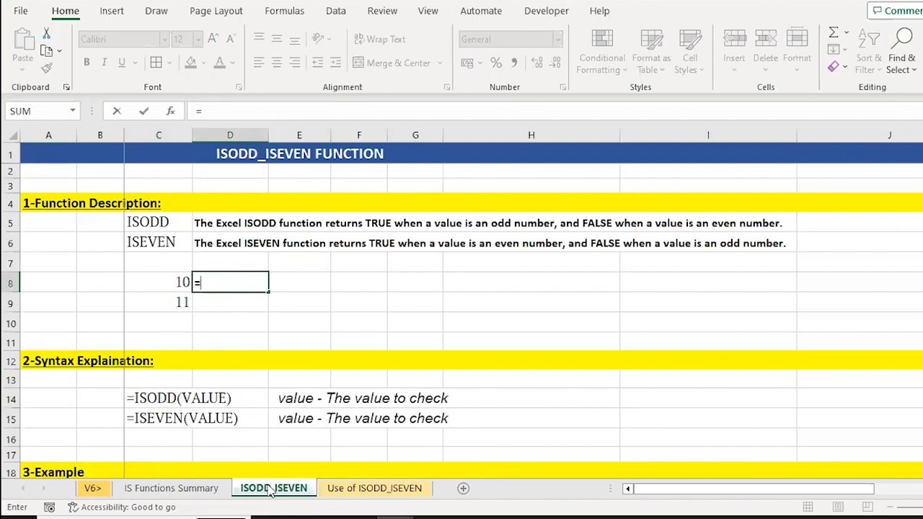
type("iso")
key("Tab")
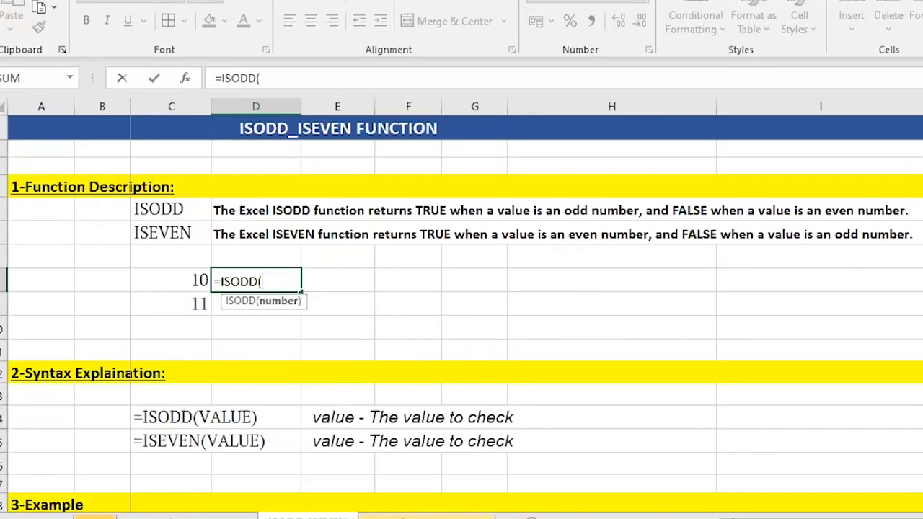
key("Left")
type(")")
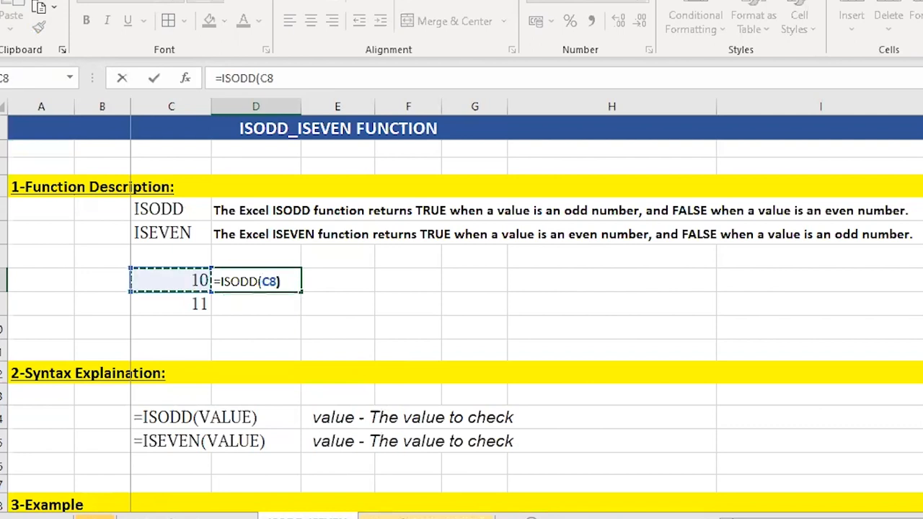
key("ctrl+Return")
key("ctrl+c")
key("Down")
key("Return")
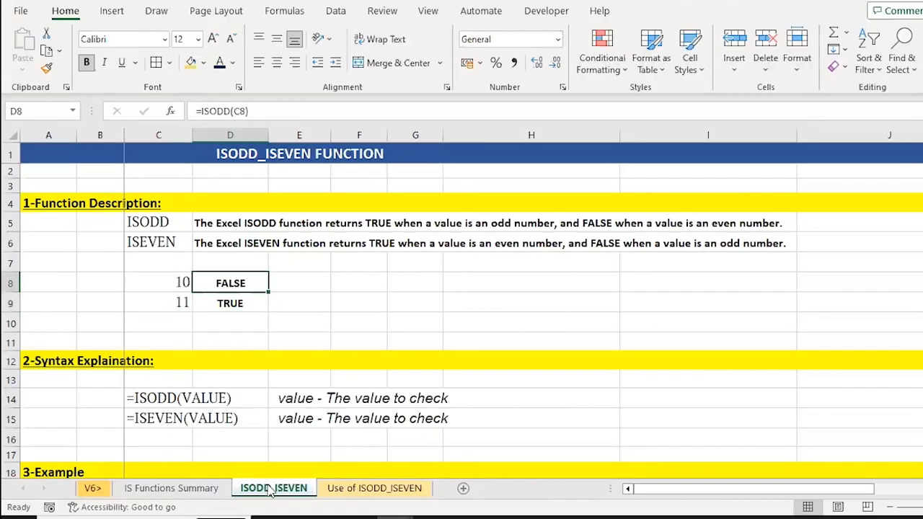
- Check the ISODD results in D8 and D9 against the numbers in C8 and C9
key("Up")
key("Left")
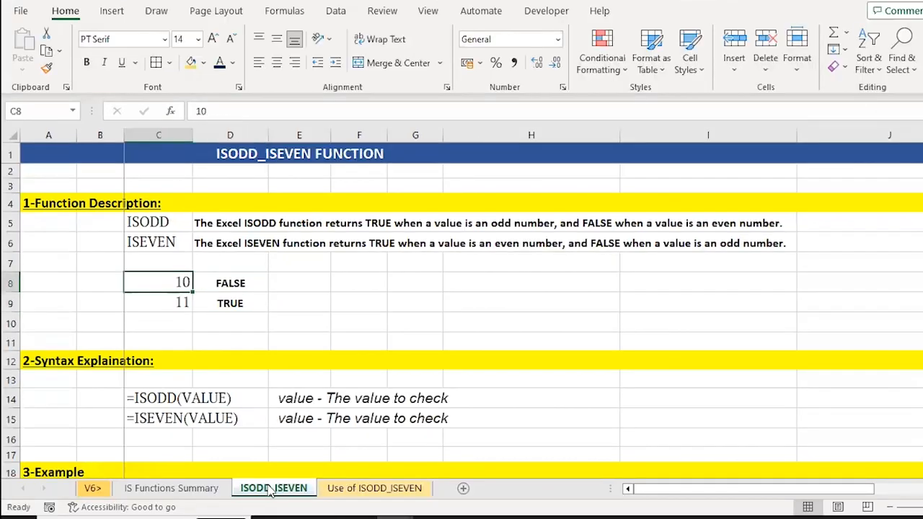
key("Right")
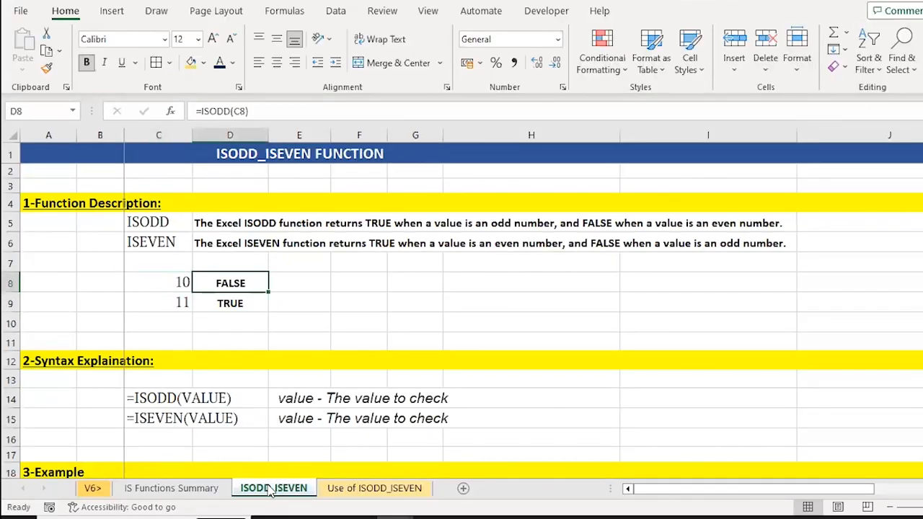
key("Down")
key("Left")
key("shift+Right")
key("Right")
key("Right")
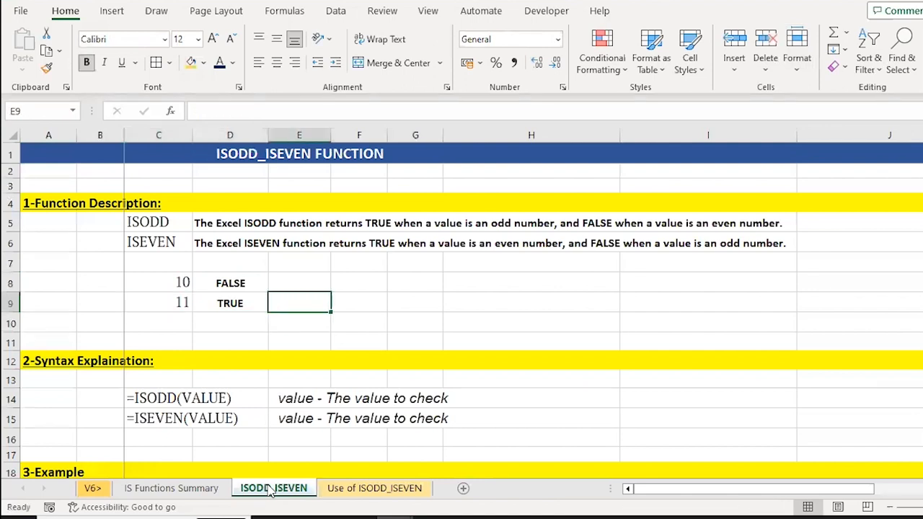
- Enter the formula =ISEVEN(C8) in cell E8
key("Up")
type("=")
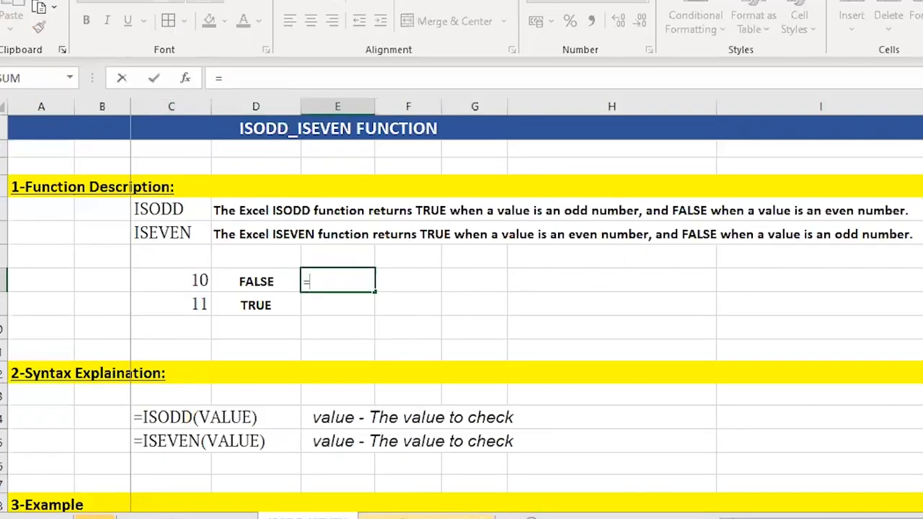
type("isev")
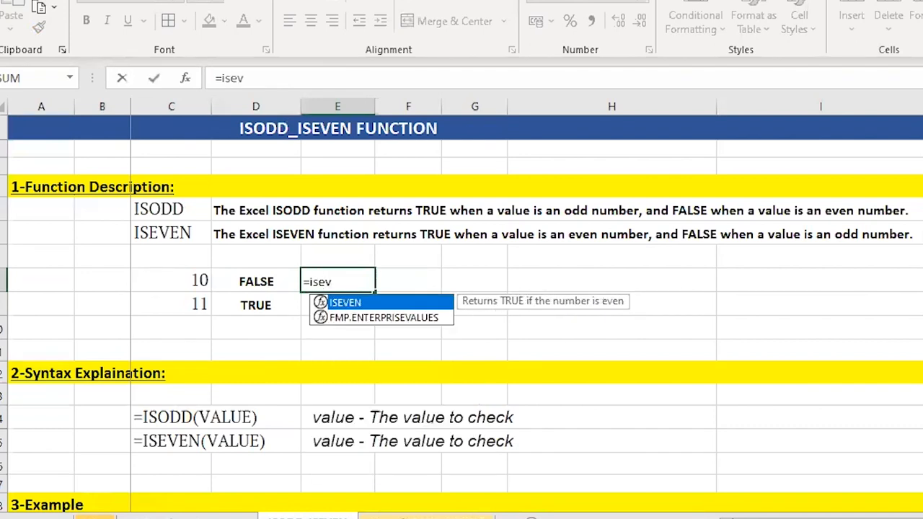
key("Tab")
key("Left")
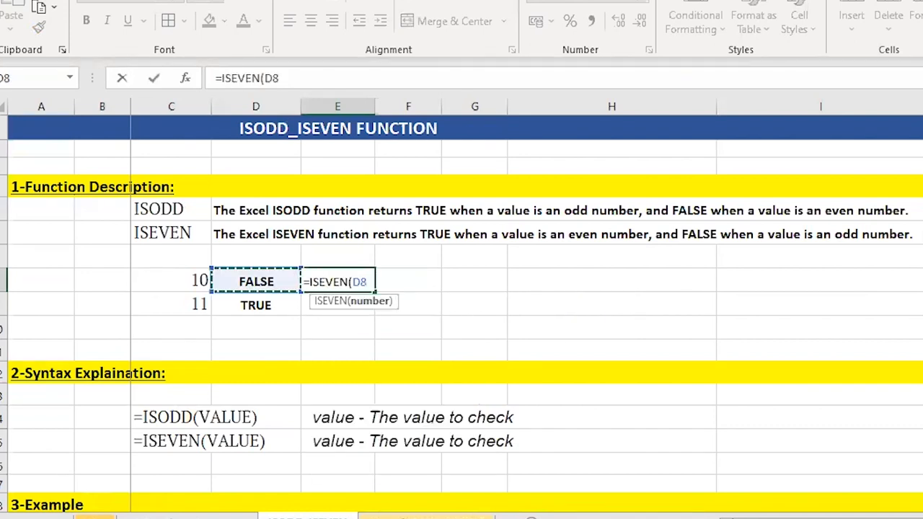
key("Left")
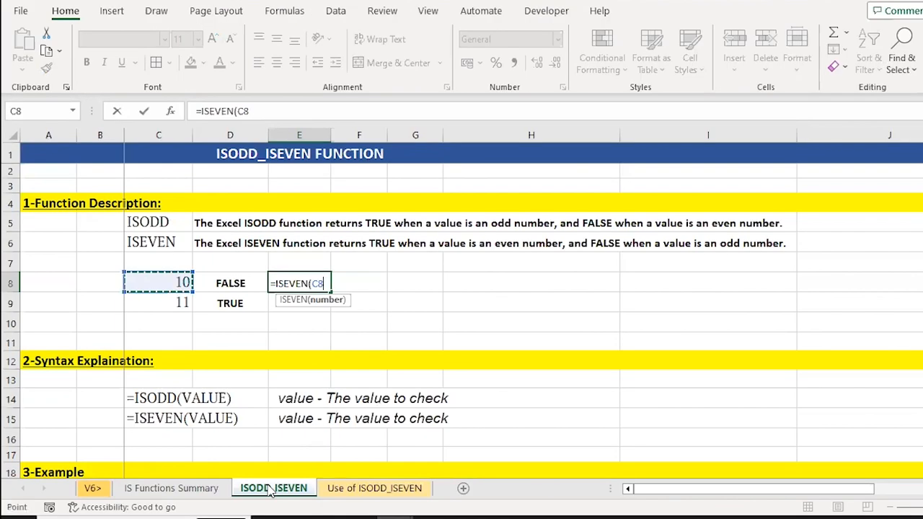
type(")")
key("Return")
- Compare row 8's ISEVEN result with its number and copy the E8 formula down to E9
key("Up")
key("Left")
key("Left")
key("Right")
key("Right")
key("ctrl+c")
key("Down")
key("Return")
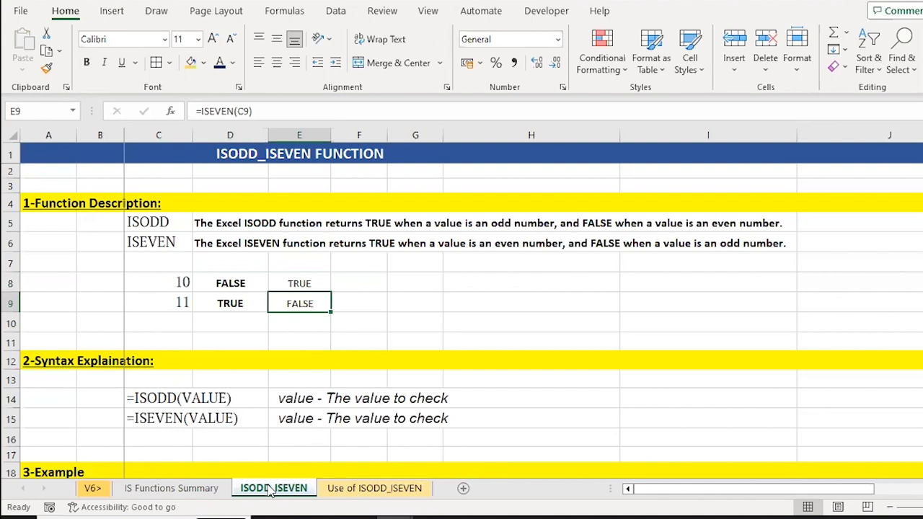
- Insert four blank rows at row 10, above the syntax section heading
key("Down")
key("Left")
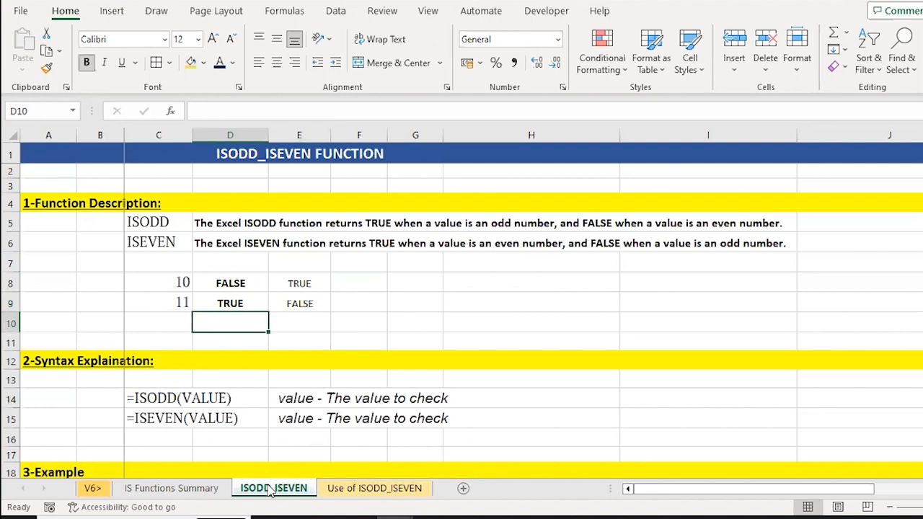
key("Left")
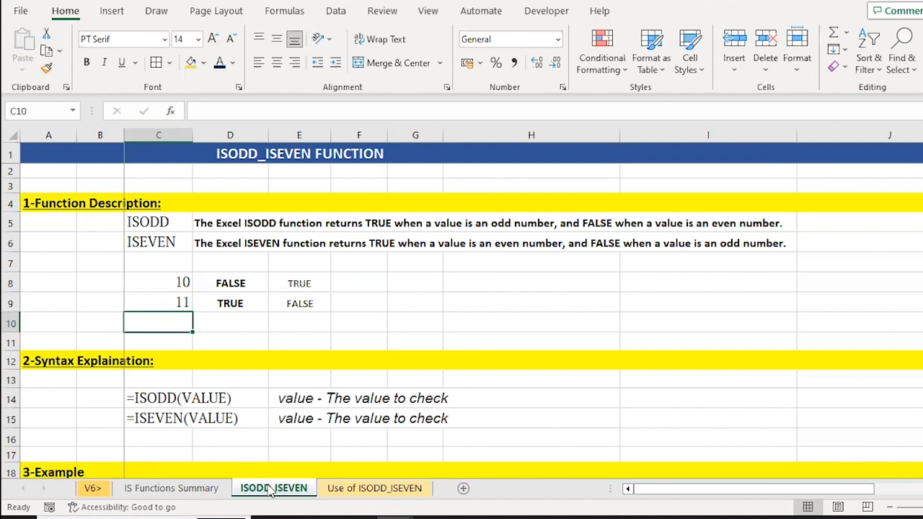
key("shift+space")
key("shift+Down")
key("ctrl+shift+plus")
key("ctrl+shift+plus")
key("Down")
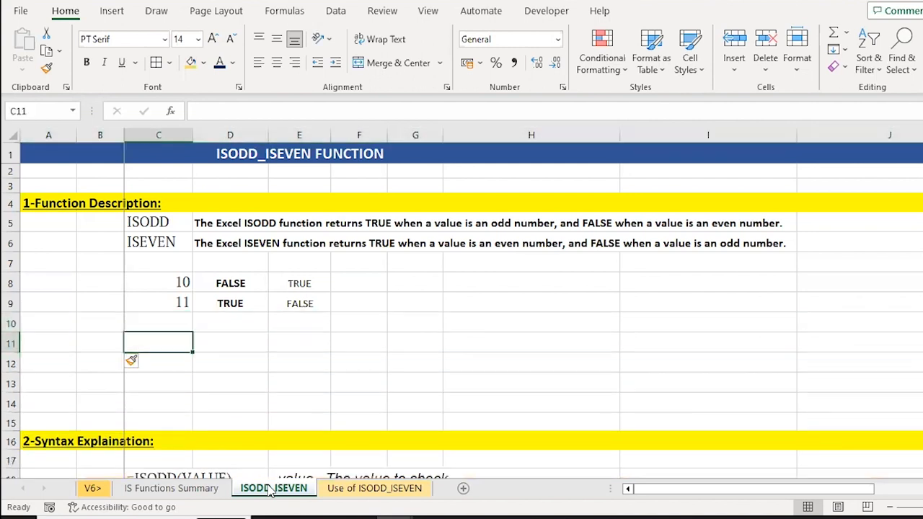
- Copy the numbers in C8:C9 and paste them into C11:C12
key("Right")
key("Left")
key("Up")
key("Up")
key("Up")
key("shift+Down")
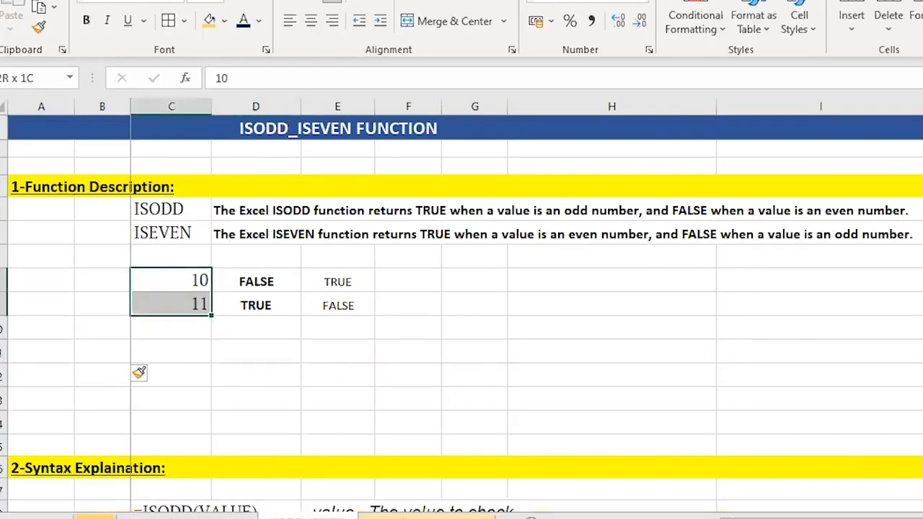
key("ctrl+c")
key("Down")
key("Down")
key("ctrl+v")
- Enter the formula =MOD(C11,2) in cell D11 to get the remainder after dividing by 2
key("Right")
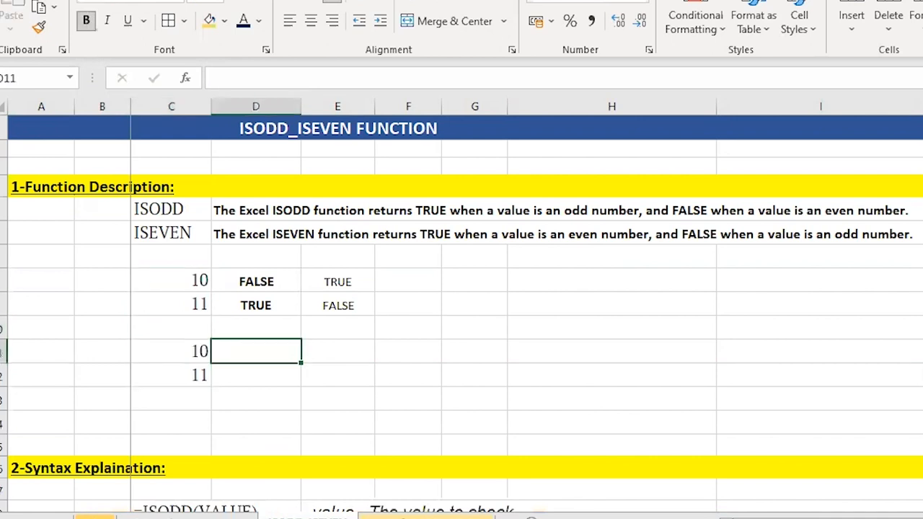
type("=mod")
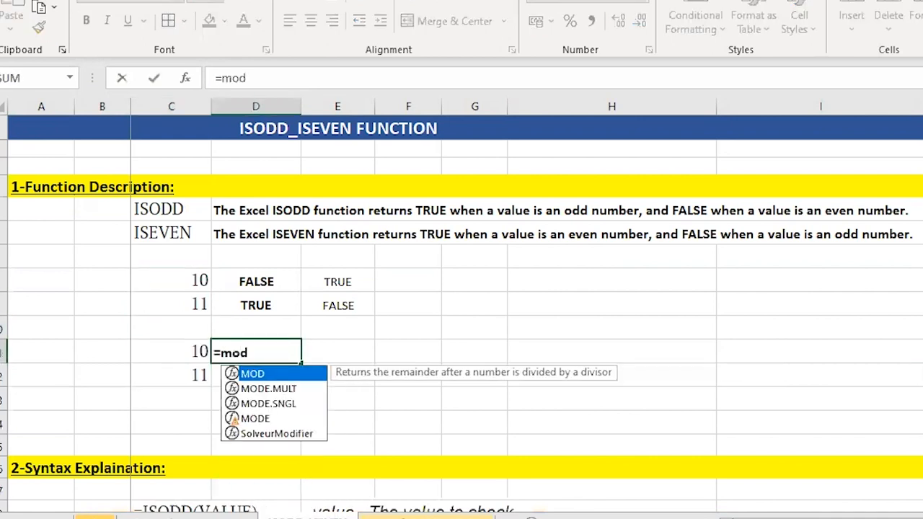
key("Tab")
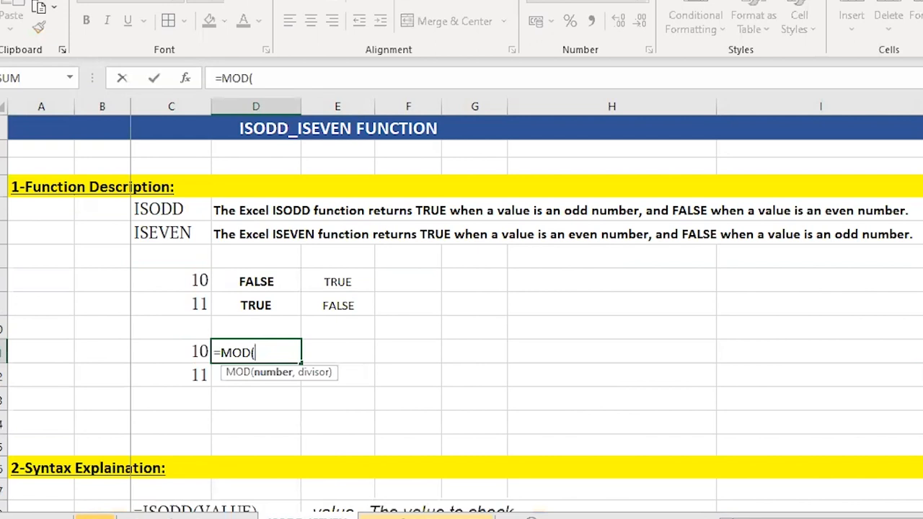
key("Left")
type(",")
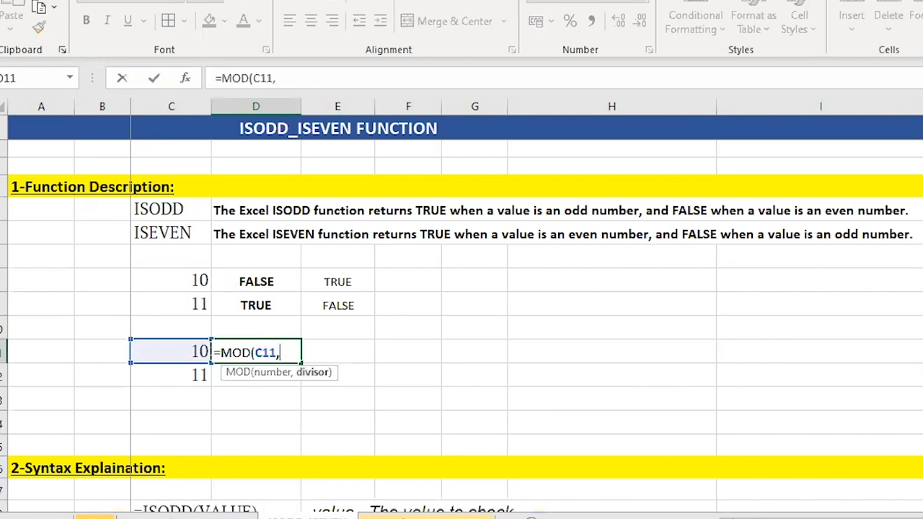
type("2)")
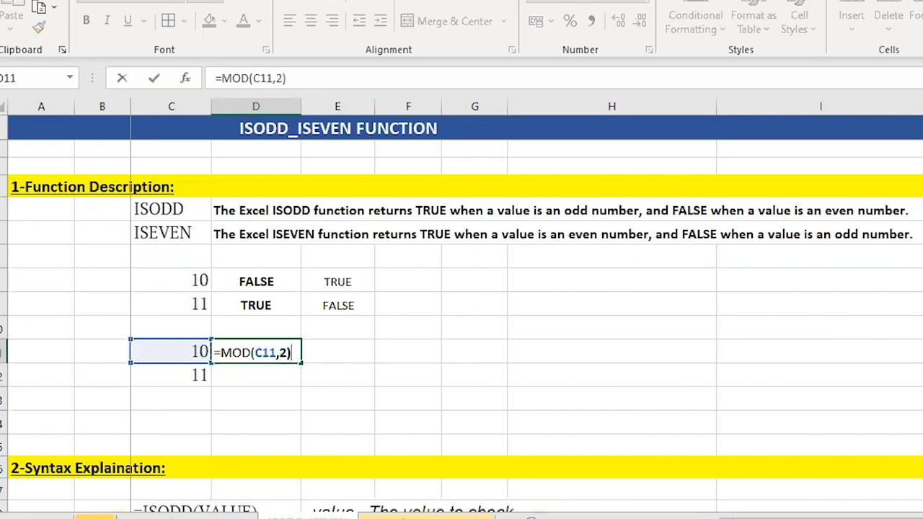
key("ctrl+Return")
- Check the remainder in row 11 and copy the MOD formula from D11 down to D12
key("Left")
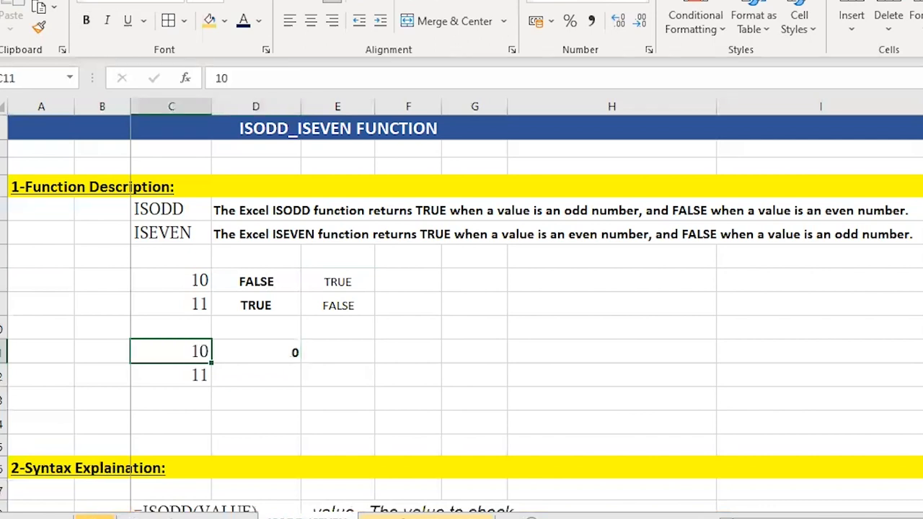
key("shift+Right")
key("shift+Right")
key("Right")
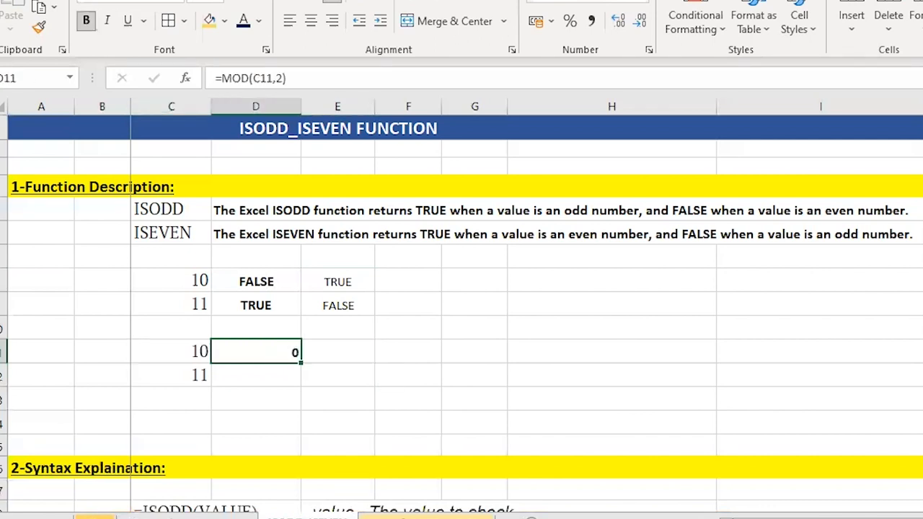
key("ctrl+c")
key("Down")
key("Return")
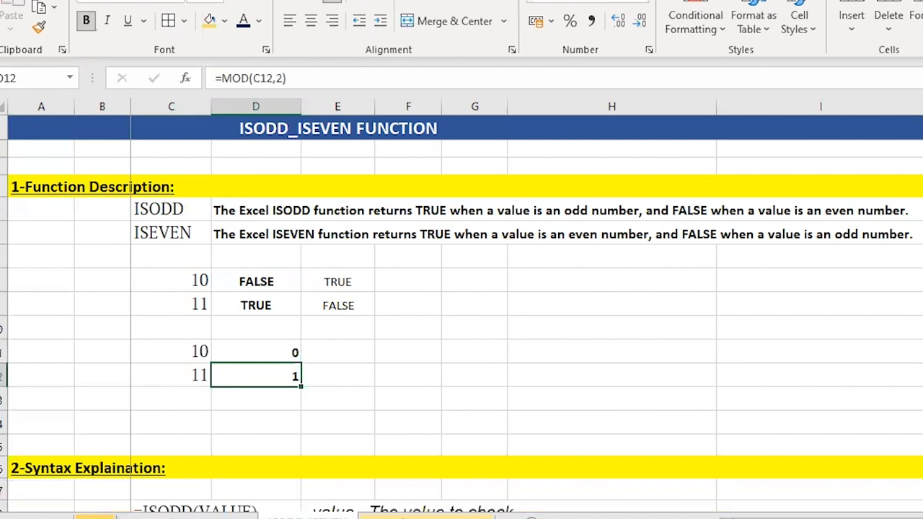
- Label the MOD results with "even" in E11 and "odd" in E12
key("Right")
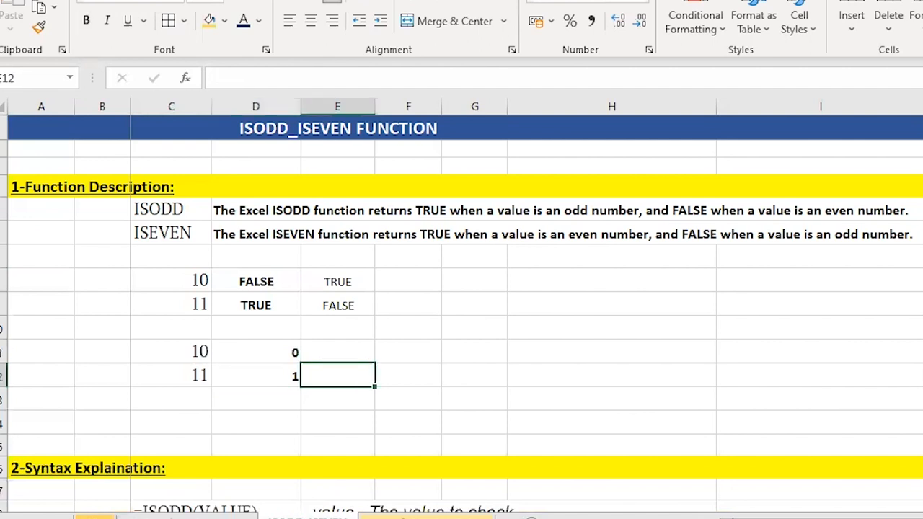
type("odd")
key("Up")
type("even")
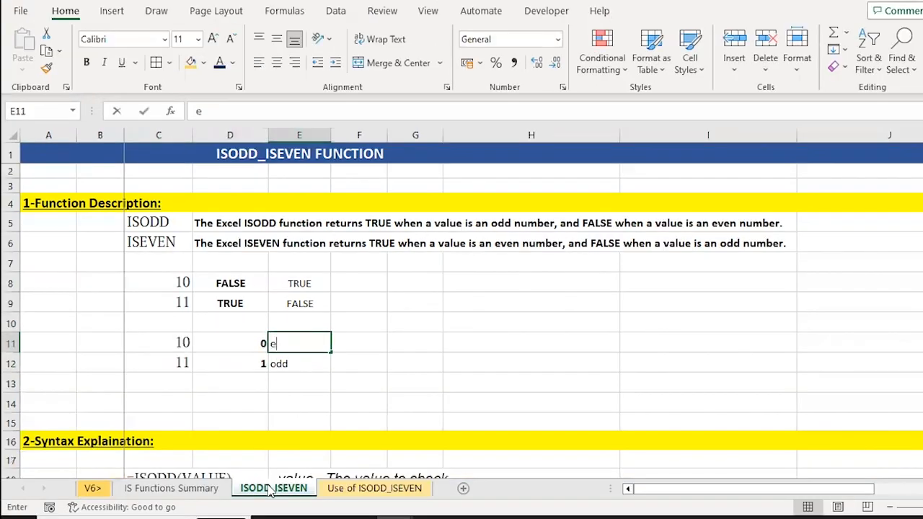
key("Return")
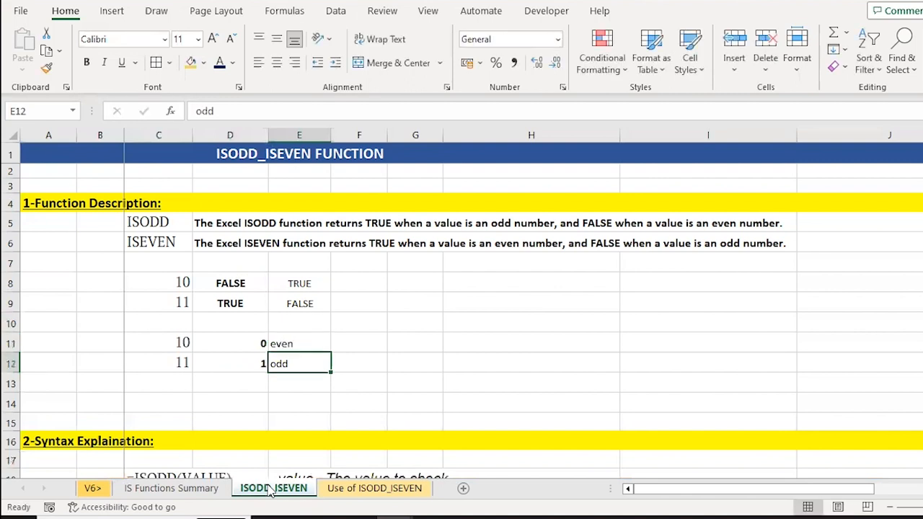
- Change the argument name in the ISODD syntax text in C18 to "number"
key("Down")
key("Down")
key("Down")
key("Down")
key("Down")
key("Down")
key("Down")
key("Down")
key("Down")
key("Down")
key("Down")
key("Down")
key("Down")
key("Down")
key("Down")
key("Down")
key("Down")
key("Left")
key("Up")
key("Up")
key("Up")
key("Up")
key("Up")
key("Up")
key("Up")
key("Up")
key("Up")
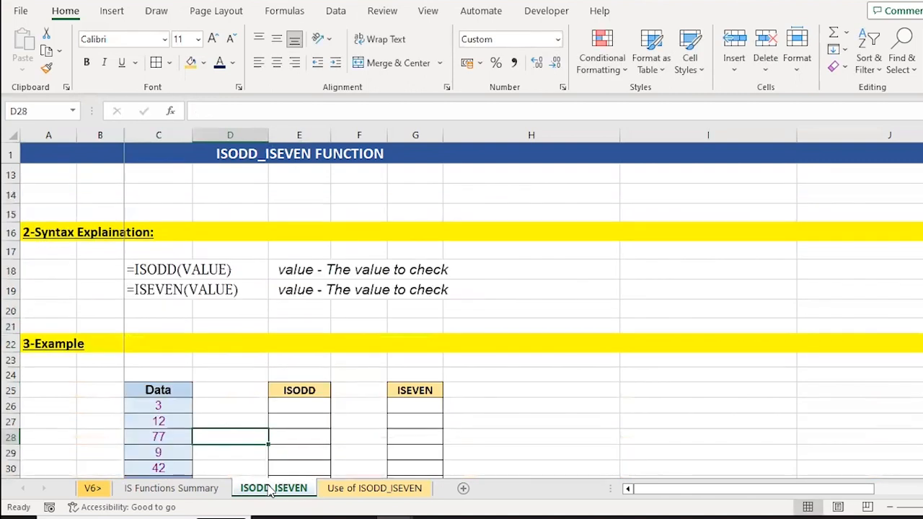
key("Left")
key("Up")
key("Up")
key("F2")
key("Left")
key("ctrl+shift+Left")
type("numb")
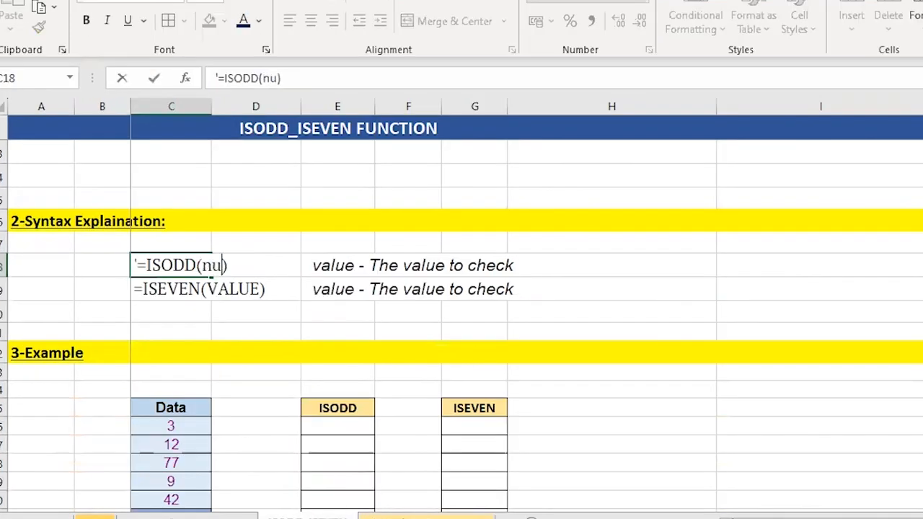
key("BackSpace")
type("mber")
key("Return")
- Change the argument name in the ISEVEN syntax text in C19 to "number"
key("F2")
key("Left")
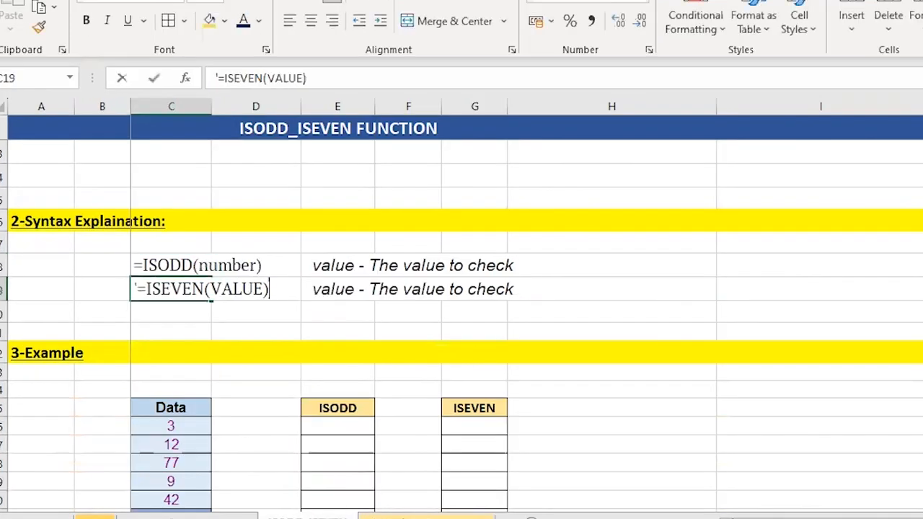
key("ctrl+shift+Left")
type("number")
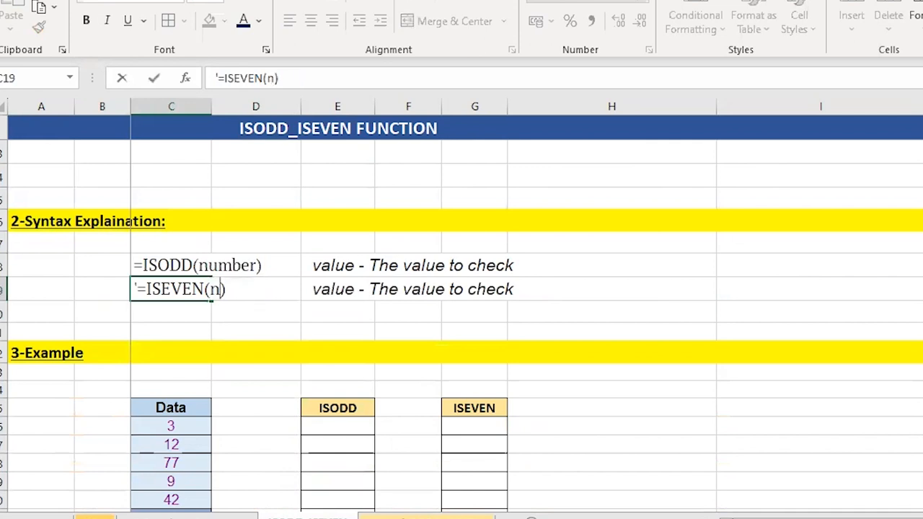
key("ctrl+Return")
- Change the argument name at the start of the ISODD description in E18 to "number"
key("Right")
key("Right")
key("Up")
key("F2")
key("ctrl+Left")
key("ctrl+Left")
key("ctrl+Left")
key("ctrl+Left")
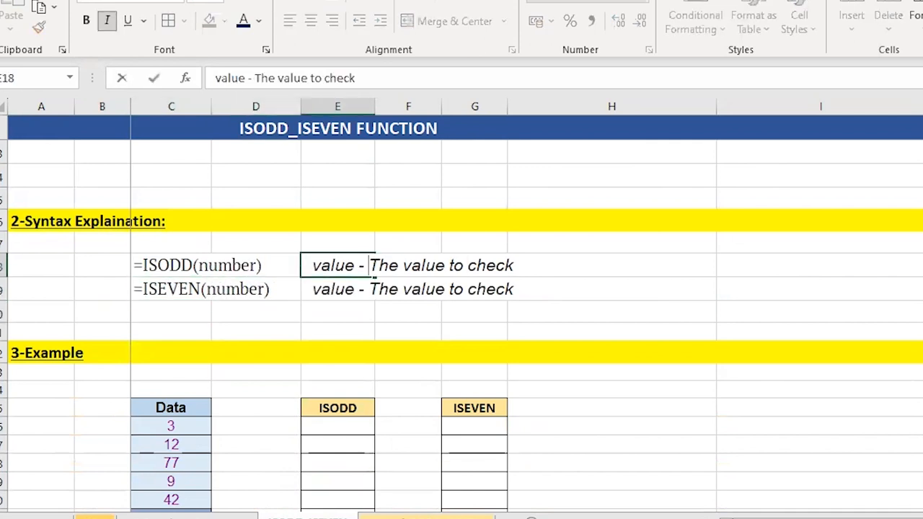
key("ctrl+Left")
key("ctrl+Left")
key("ctrl+shift+Right")
key("ctrl+shift+Right")
key("shift+Left")
key("shift+Left")
key("shift+Left")
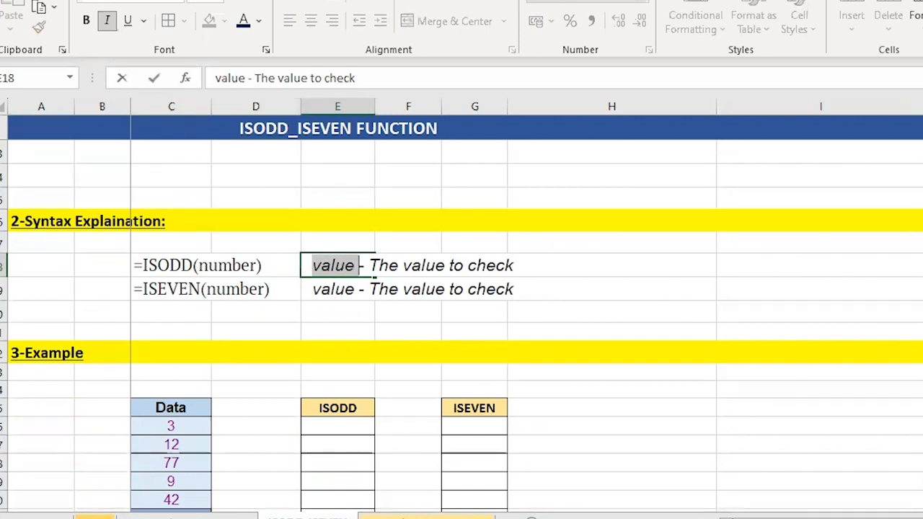
type("nu")
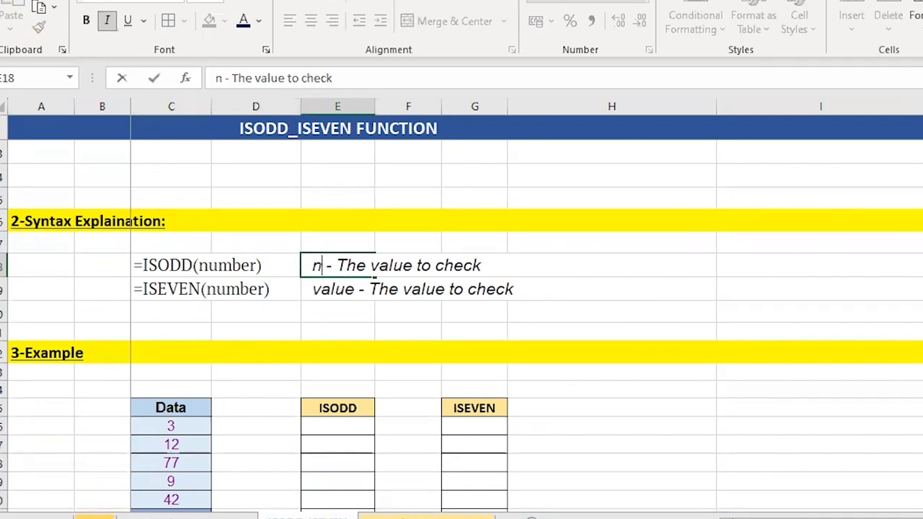
type("mber")
key("Return")
- Copy the corrected argument description from E18 into E19 for ISEVEN
key("Up")
key("ctrl+c")
key("Down")
key("Return")
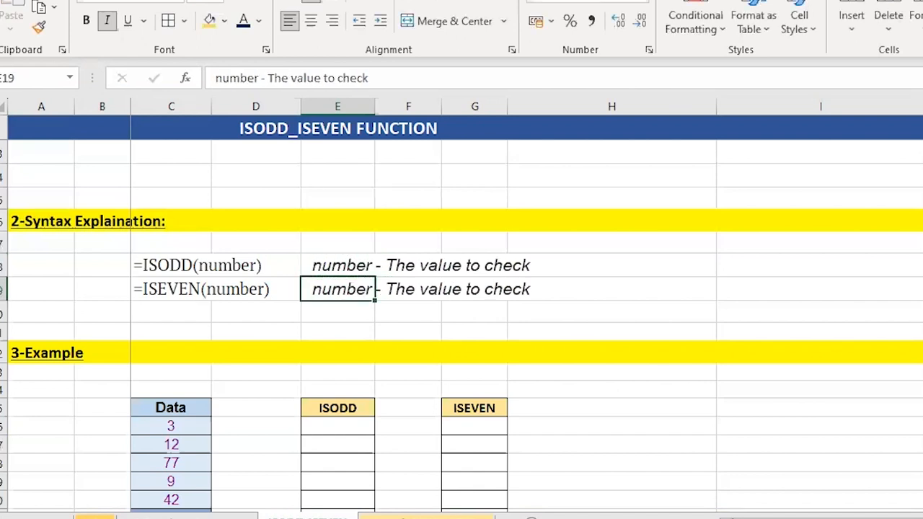
- Go to the example table and review the sample values in the Data column, C26 to C37
key("Down")
key("Down")
key("Down")
key("Down")
key("Down")
key("Down")
key("Down")
key("Down")
key("Down")
key("Down")
key("Down")
key("Down")
key("Down")
key("Down")
key("Down")
key("Down")
key("Down")
key("Down")
key("Up")
key("Left")
key("Left")
key("Up")
key("Up")
key("Up")
key("Up")
key("Up")
key("Up")
key("Up")
key("Up")
key("Up")
key("Up")
key("Up")
key("Up")
key("Up")
key("Up")
key("Up")
key("Up")
key("Up")
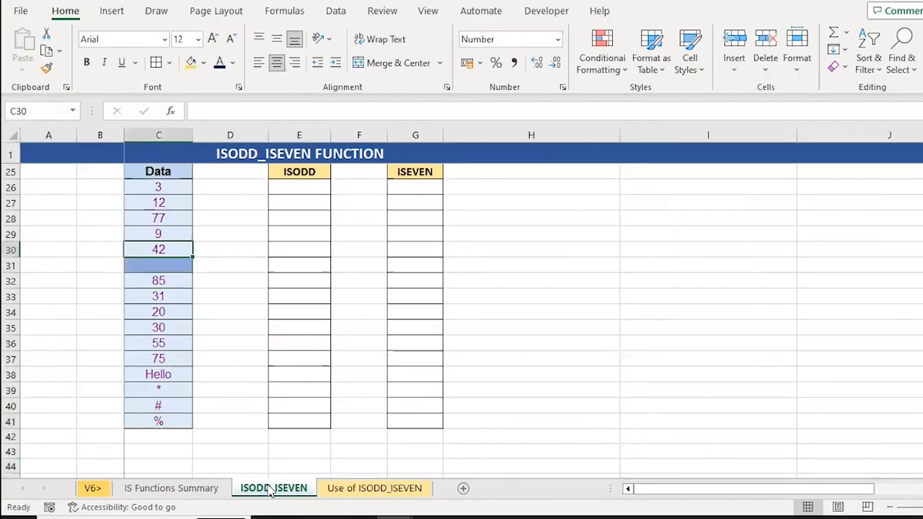
key("Down")
key("Down")
key("shift+Down")
key("shift+Down")
key("shift+Down")
key("shift+Down")
key("shift+Down")
key("shift+Down")
key("shift+Down")
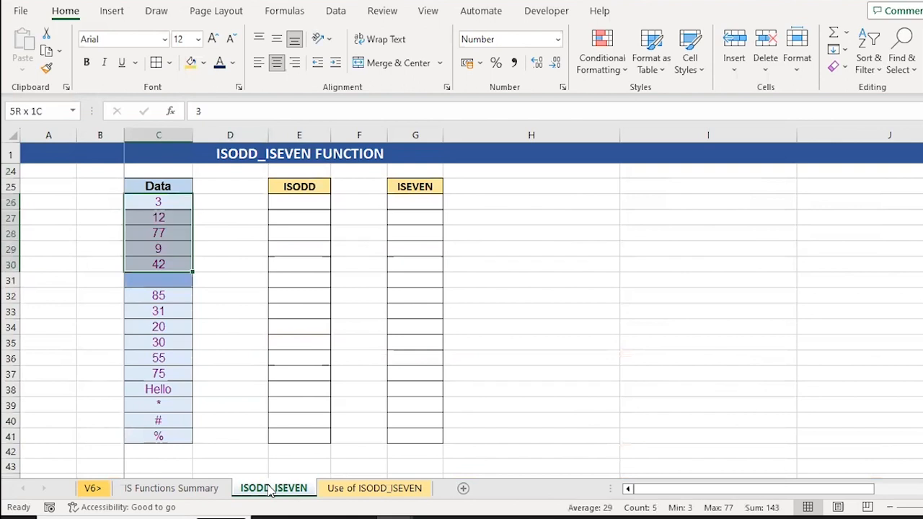
key("shift+Down")
key("shift+Down")
key("shift+Down")
key("shift+Down")
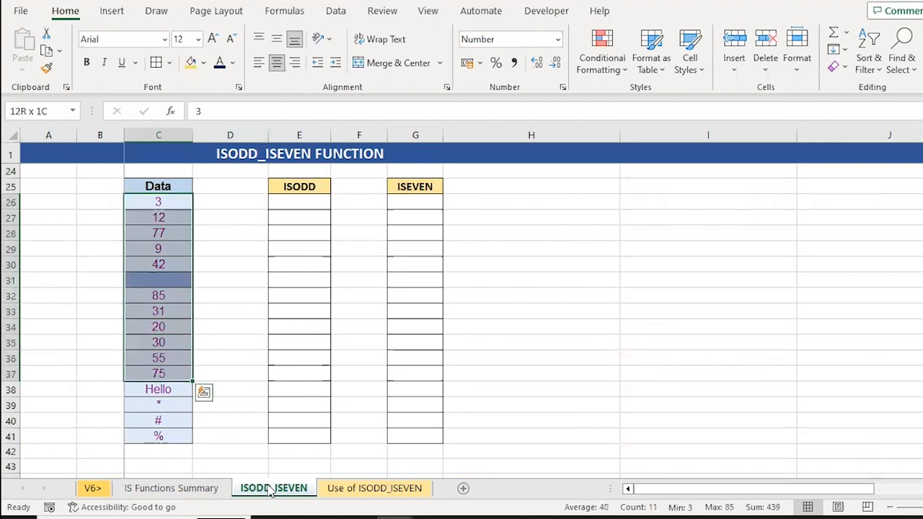
- Enter =ISODD(C26) in E26 to test the first data value
key("Right")
key("Right")
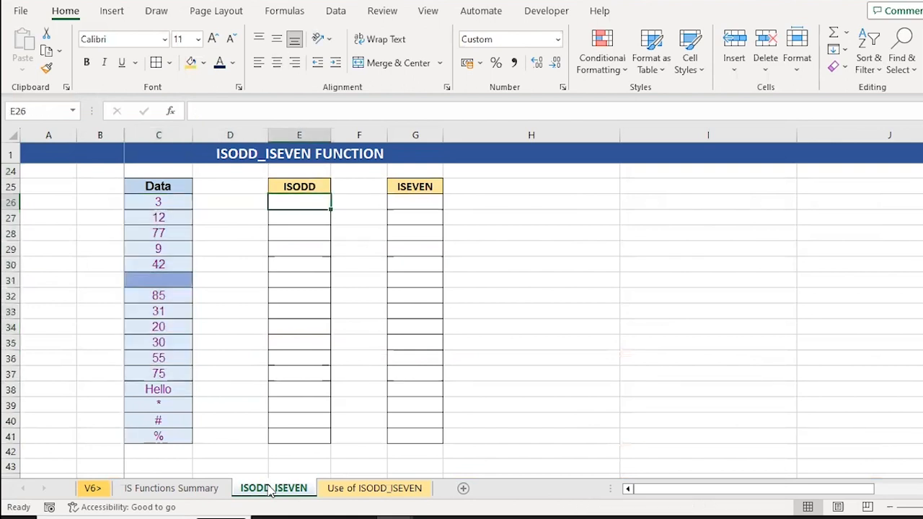
type("=")
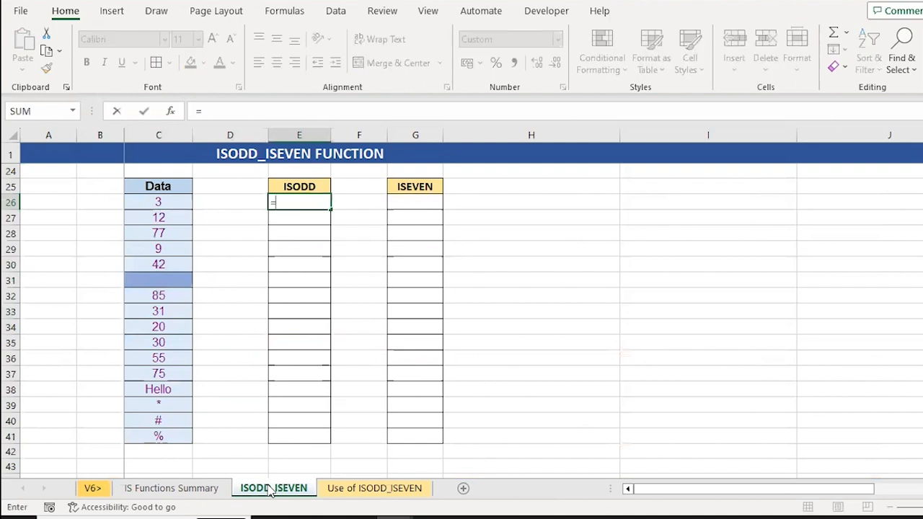
type("ISODD(")
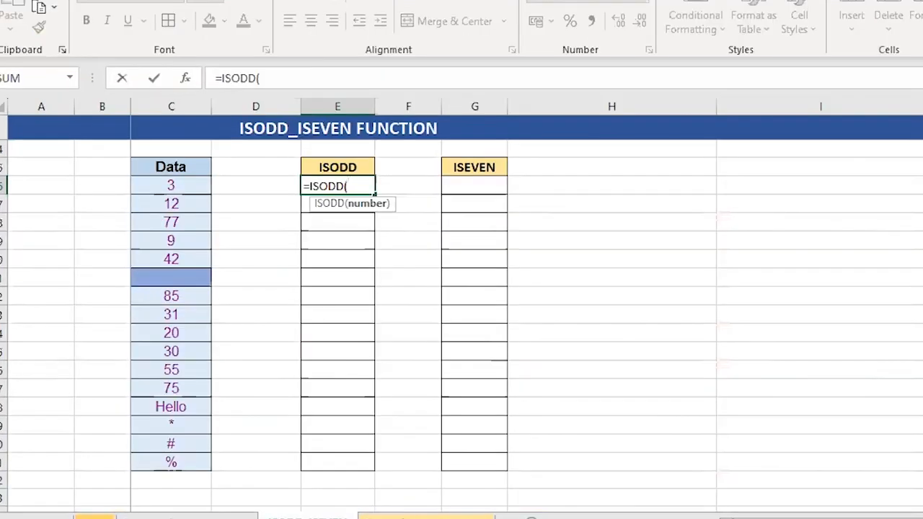
key("Left")
key("Left")
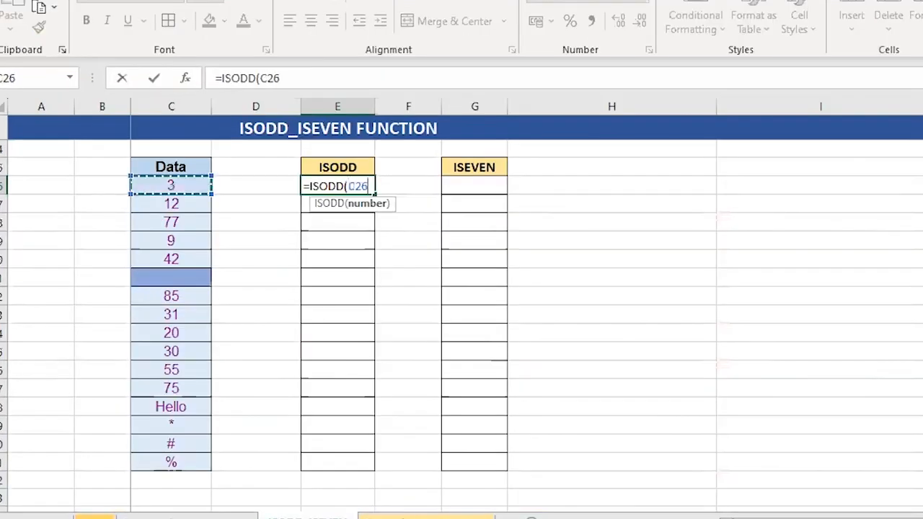
type(")")
key("Return")
- Copy the ISODD formula from E26 down through E41
key("Up")
key("ctrl+c")
key("shift+Down")
key("shift+Down")
key("shift+Down")
key("shift+Down")
key("shift+Down")
key("shift+Down")
key("shift+Down")
key("shift+Down")
key("shift+Down")
key("shift+Down")
key("shift+Down")
key("shift+Down")
key("shift+Down")
key("shift+Down")
key("shift+Down")
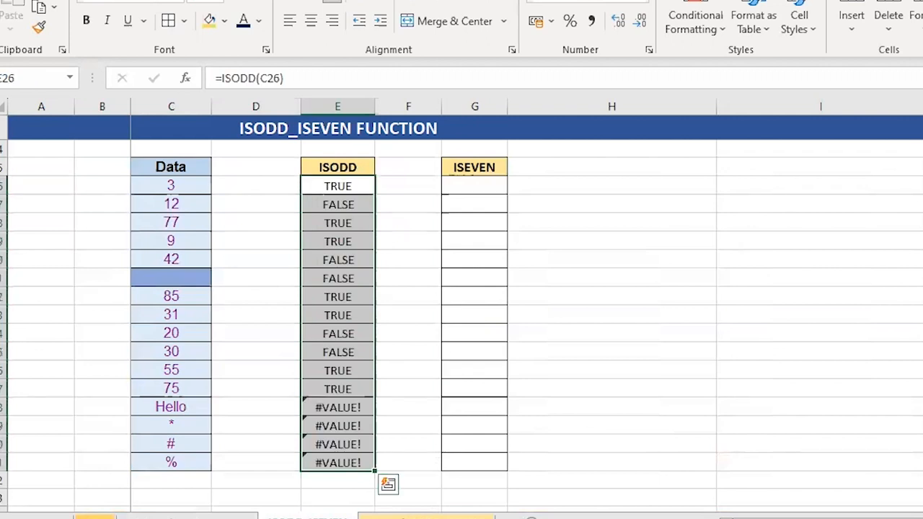
key("Down")
key("Up")
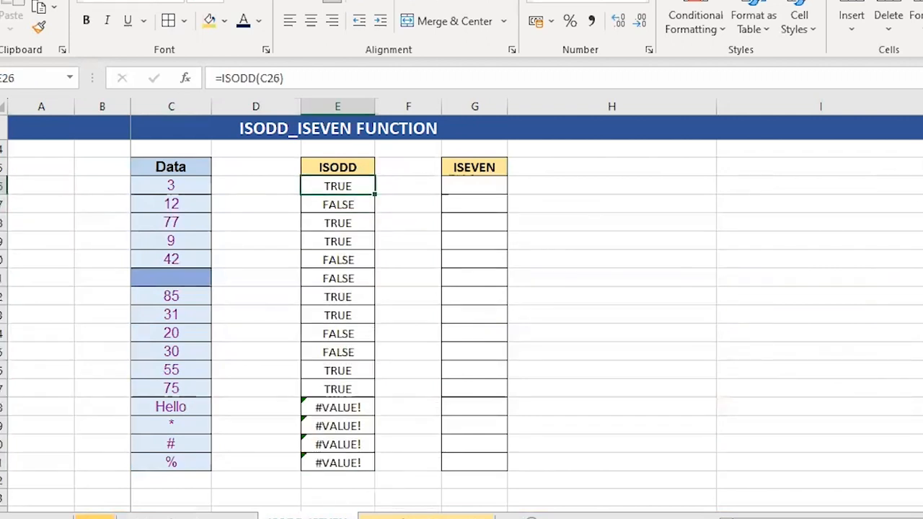
- Compare the ISODD results in rows 26 to 29 with their data values
key("Left")
key("Left")
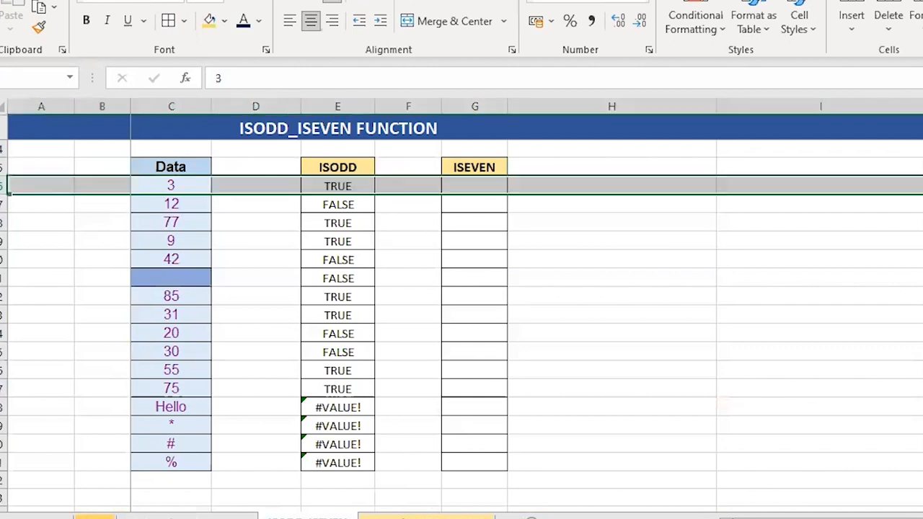
key("Down")
key("Down")
key("shift+Down")
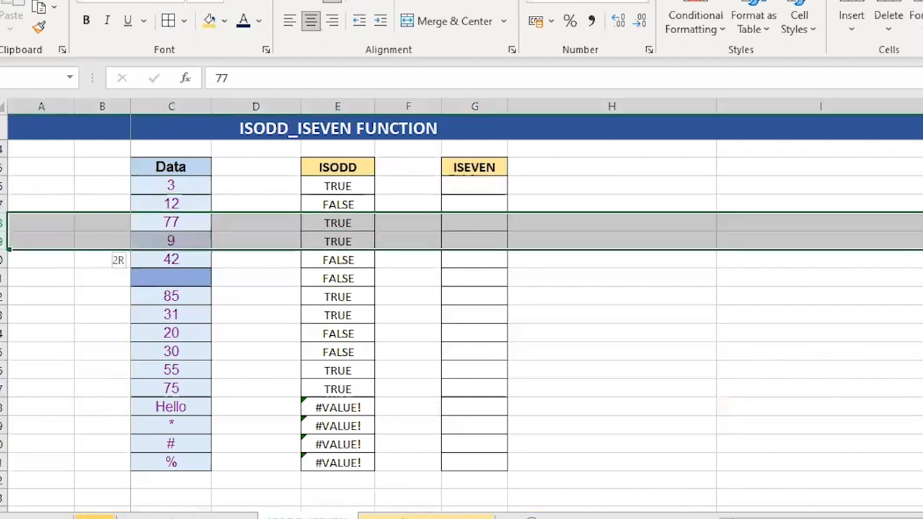
key("Up")
key("shift+space")
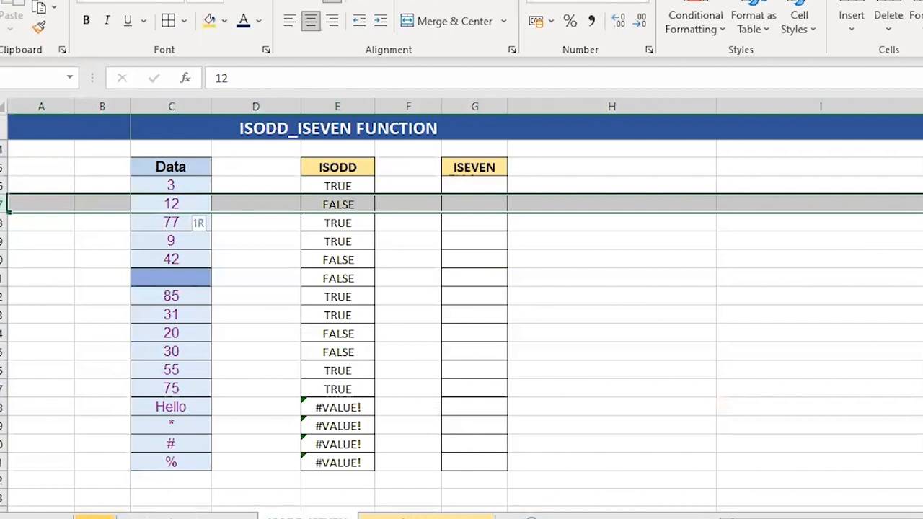
- Check the ISODD result in E31 for the blank data cell C31
key("Down")
key("Down")
key("Down")
key("Down")
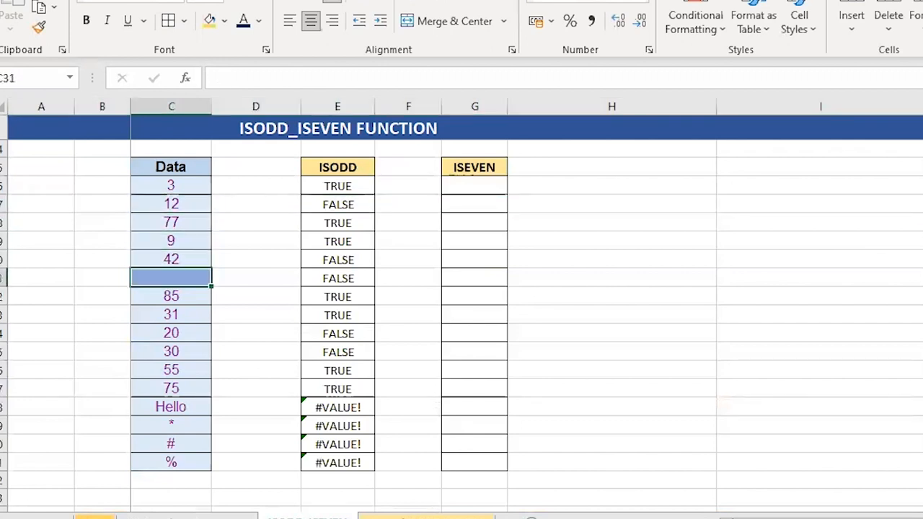
key("Down")
key("Up")
key("Right")
key("Right")
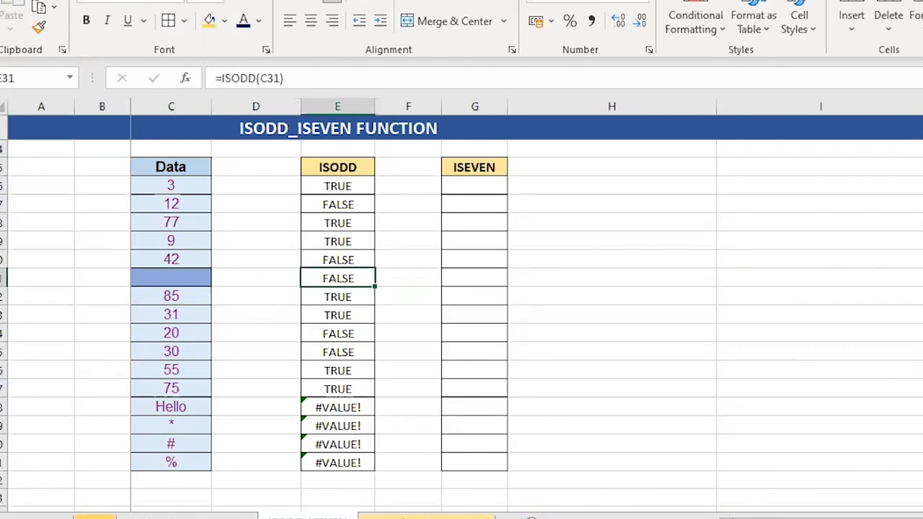
- Check the ISODD results in E32 to E37 against the numbers in the Data column
key("Down")
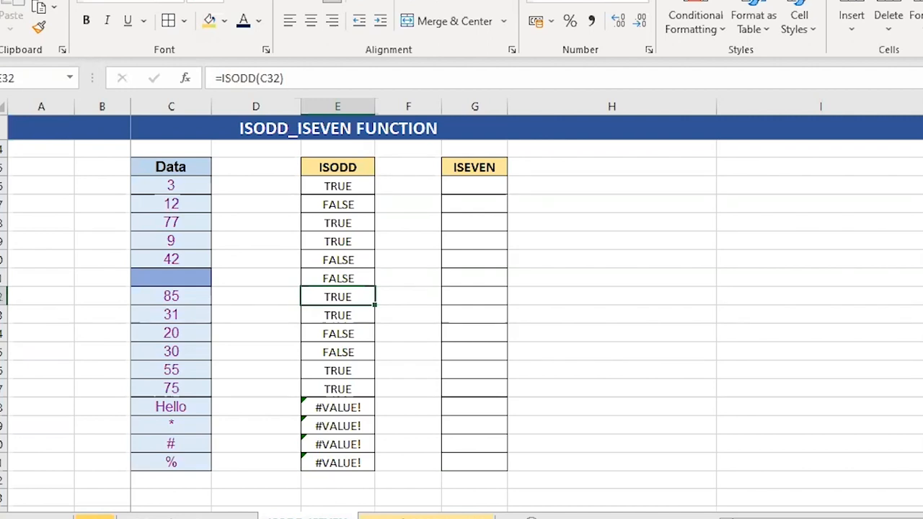
key("shift+Down")
key("shift+Down")
key("shift+Down")
key("shift+Down")
key("shift+Down")
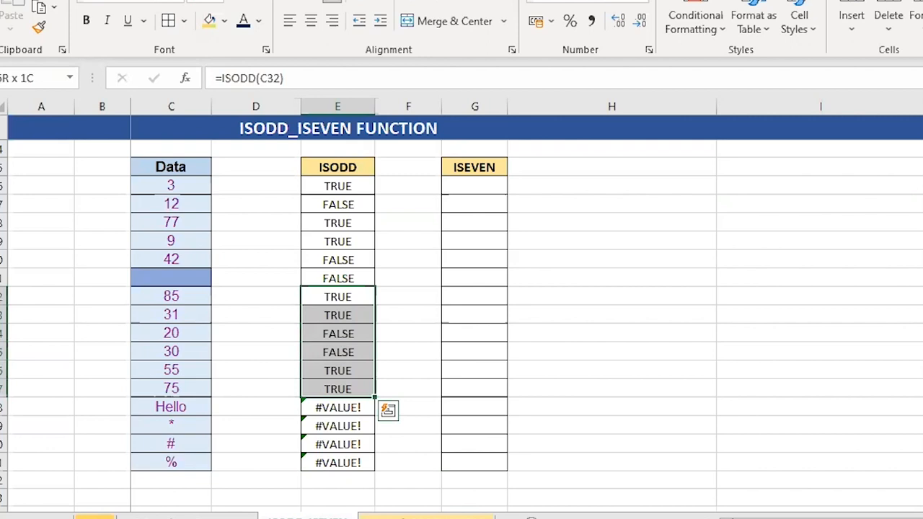
key("Down")
key("Down")
key("Down")
key("Down")
key("Down")
key("Down")
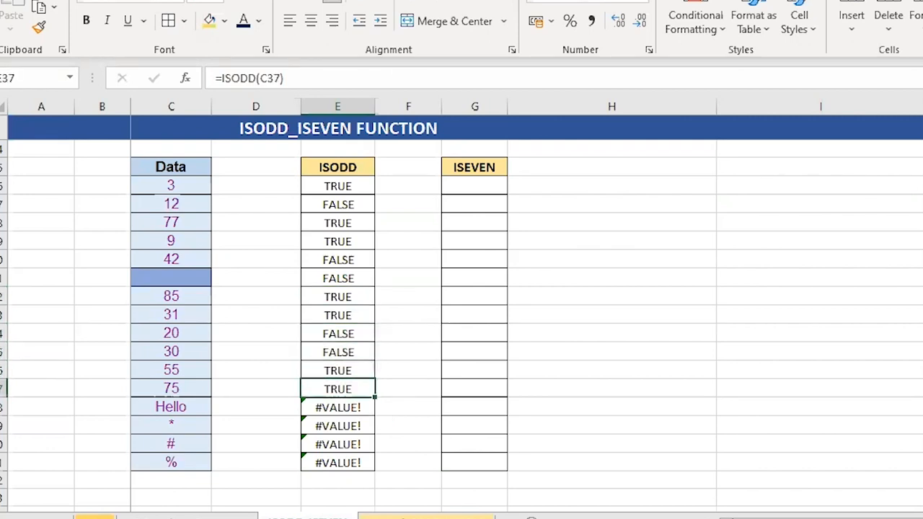
- Examine the ISODD results in E38 to E41 against the text and symbol entries in C38 to C41
key("shift+Down")
key("shift+Down")
key("shift+Down")
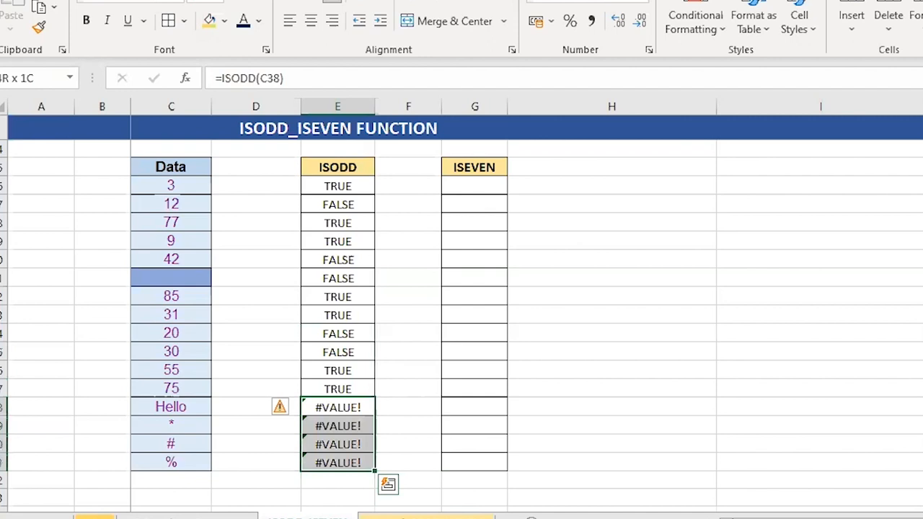
key("shift+space")
key("Up")
key("Down")
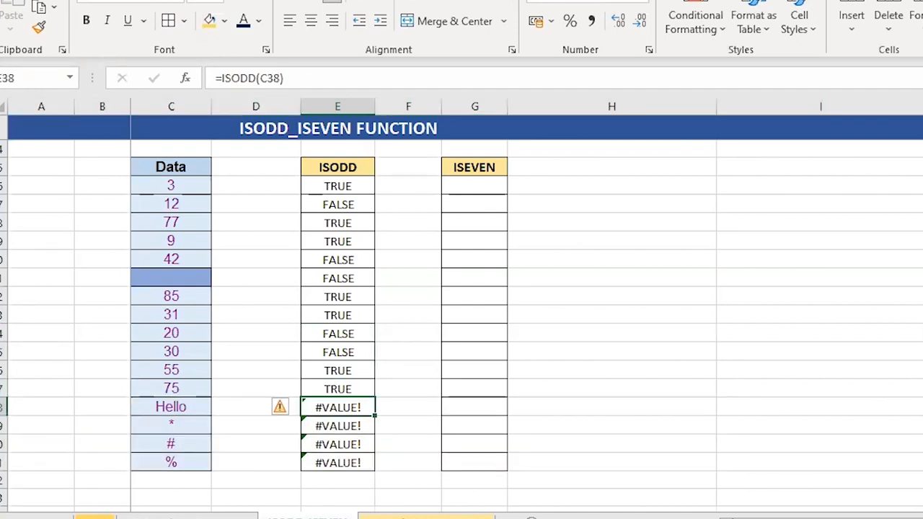
key("shift+Down")
key("shift+Down")
key("shift+Down")
key("Left")
key("Left")
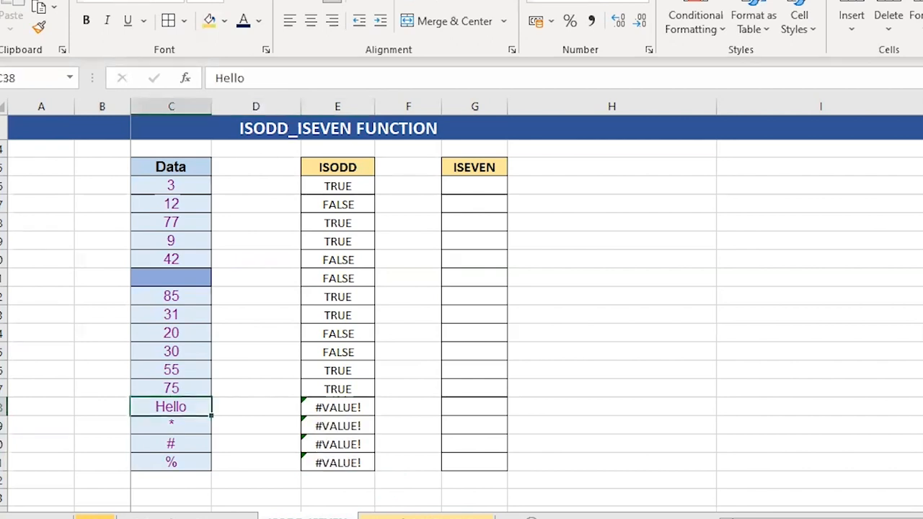
key("shift+Down")
key("shift+Down")
key("shift+Down")
key("shift+Up")
key("shift+Up")
key("shift+Up")
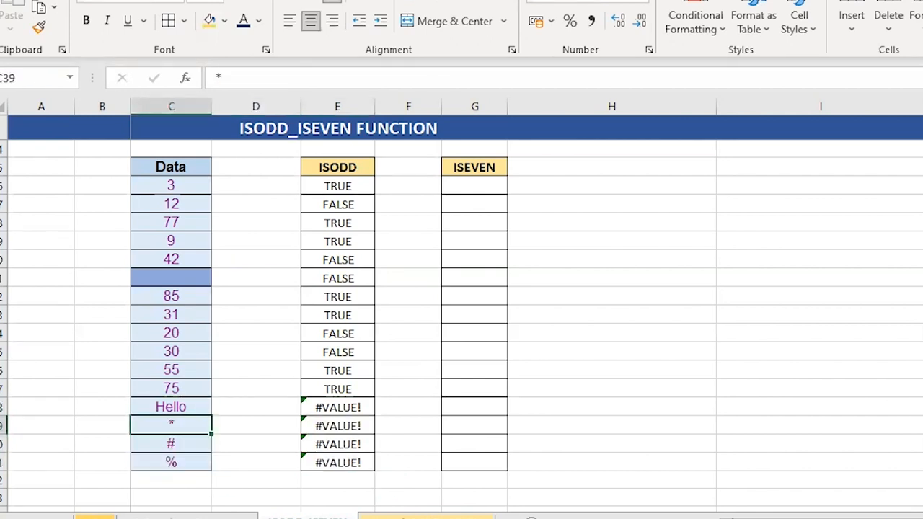
- Enter the formula =ISEVEN(C26) in G26, the first result cell of the ISEVEN column
key("Right")
key("Right")
key("ctrl+Up")
key("Down")
key("Down")
key("Up")
key("Right")
key("Right")
type("=")
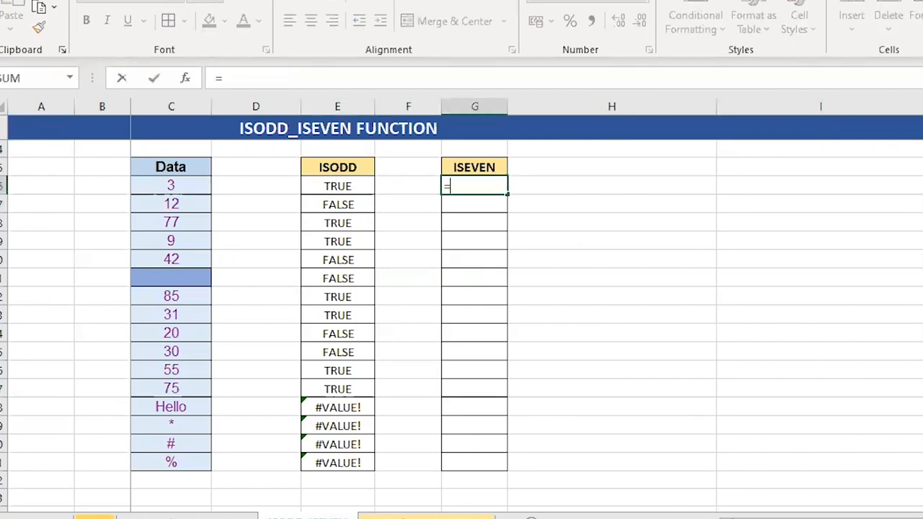
type("ISEV")
key("Tab")
key("Left")
key("Left")
key("Left")
key("Left")
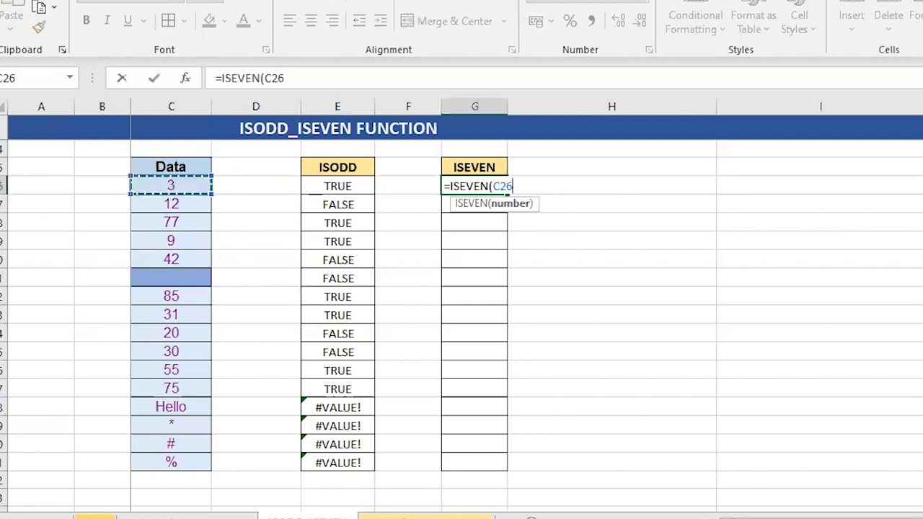
key("ctrl+Return")
- Copy the ISEVEN formula from G26 through G41 for the remaining data rows
type("c")
key("Escape")
key("ctrl+c")
key("shift+Down")
key("shift+Down")
key("shift+Down")
key("shift+Down")
key("shift+Down")
key("shift+Down")
key("shift+Down")
key("shift+Down")
key("shift+Down")
key("shift+Down")
key("shift+Down")
key("shift+Down")
key("shift+Down")
key("shift+Down")
key("shift+Down")
key("ctrl+v")
key("Escape")
- Compare the ISEVEN results in rows 27 to 29 with their data values
key("Down")
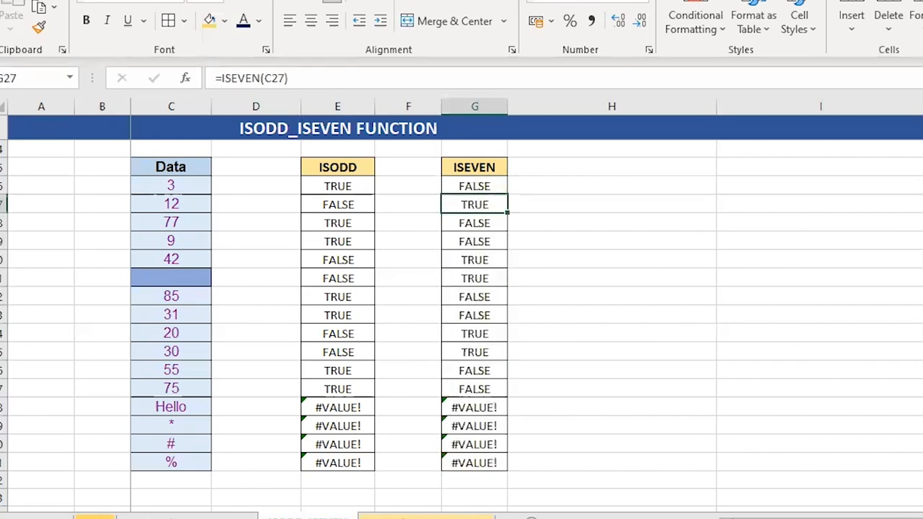
key("Down")
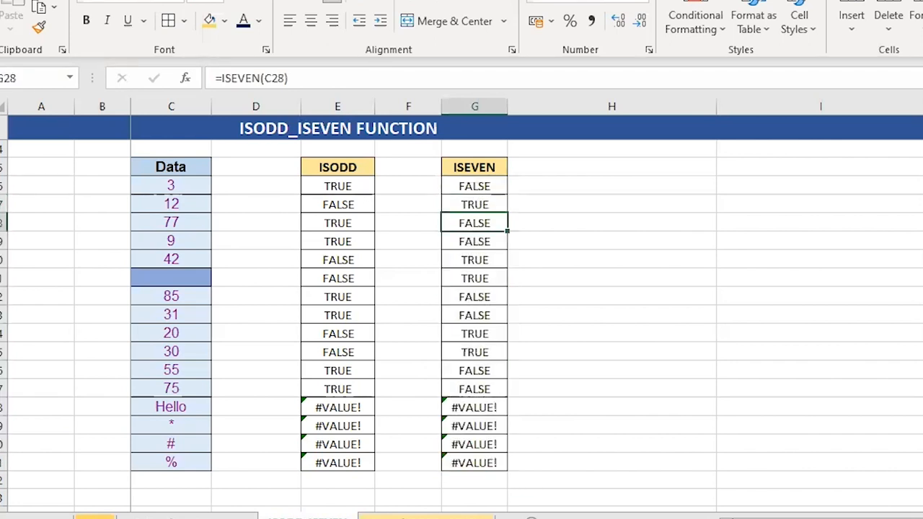
key("shift+Down")
key("shift+space")
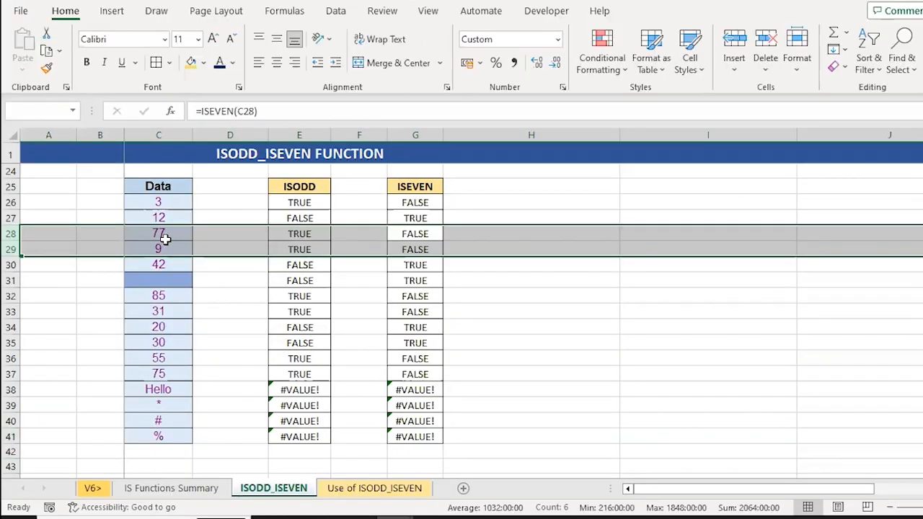
- Check the ISEVEN result in G31 for the blank data cell C31
left_click(504, 339)
key("Left")
key("Up")
key("Up")
key("Up")
key("Up")
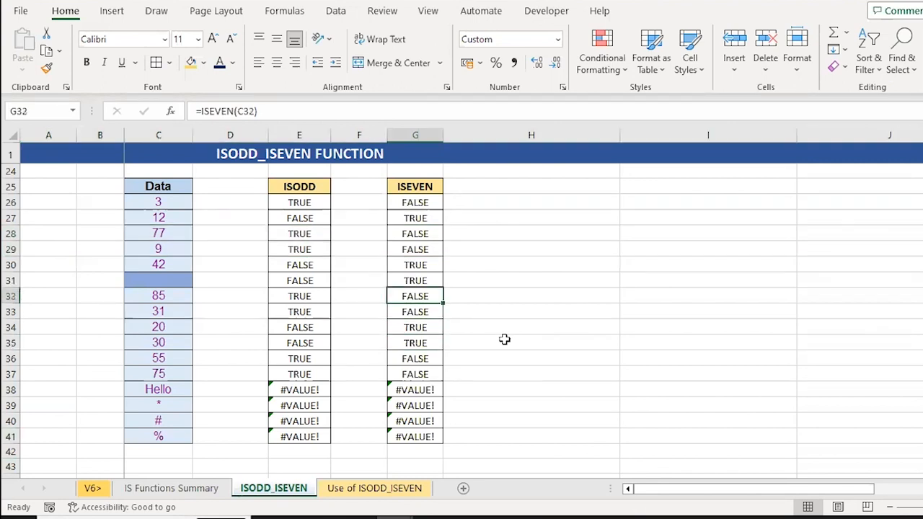
key("shift+space")
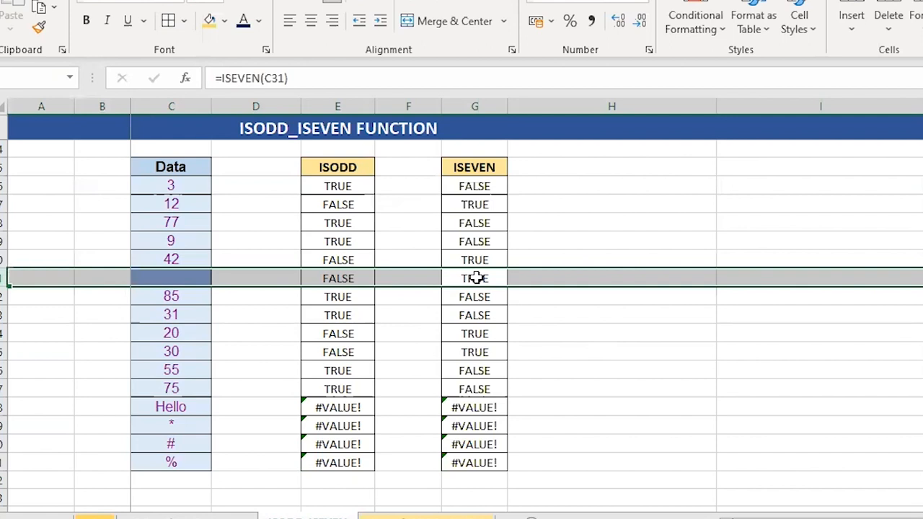
- Examine the ISEVEN results in G38 to G41 against the text and symbol entries in the Data column
left_click(497, 403)
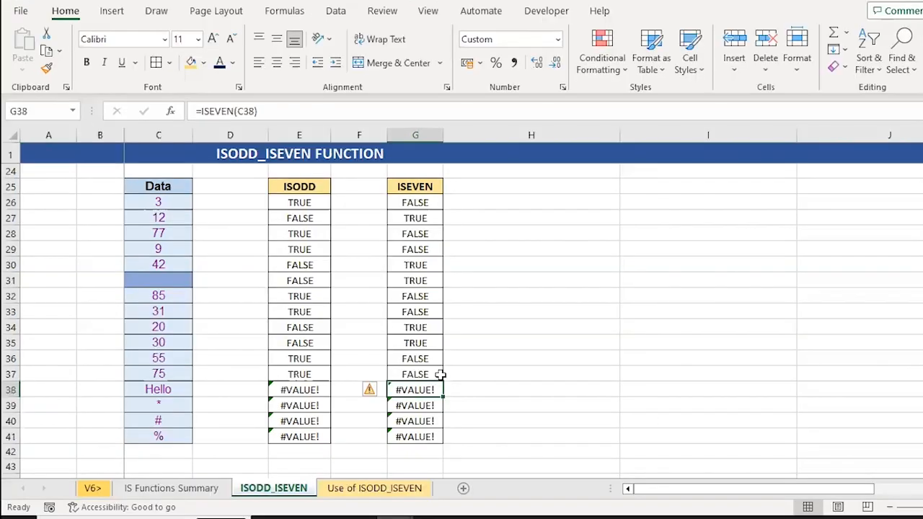
key("ctrl+shift+Down")
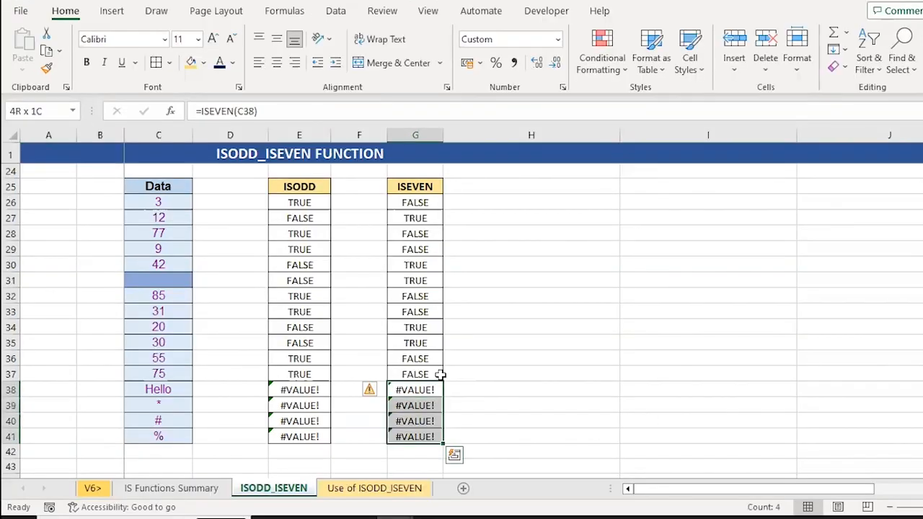
key("shift+space")
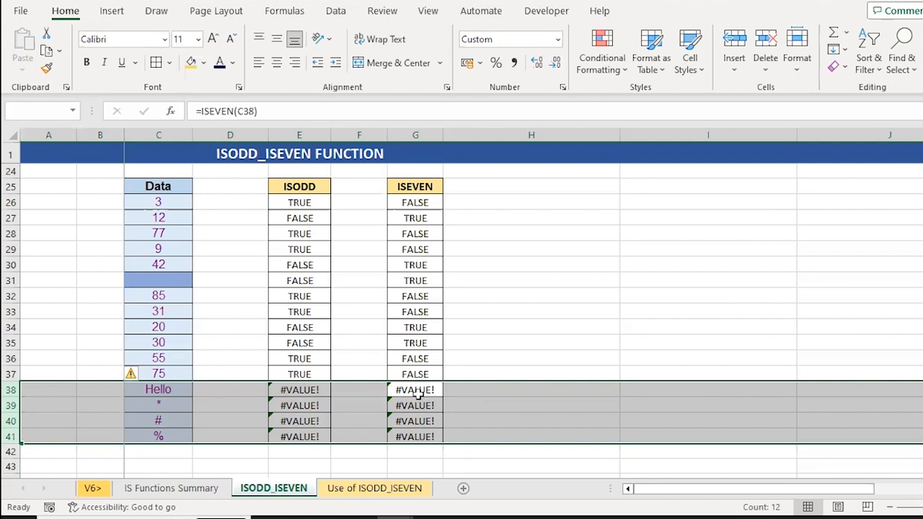
key("Down")
key("Down")
key("Down")
key("Down")
key("Down")
key("Down")
key("Down")
key("Down")
key("Down")
key("Down")
key("Down")
key("Down")
key("Down")
key("Down")
key("Down")
key("Down")
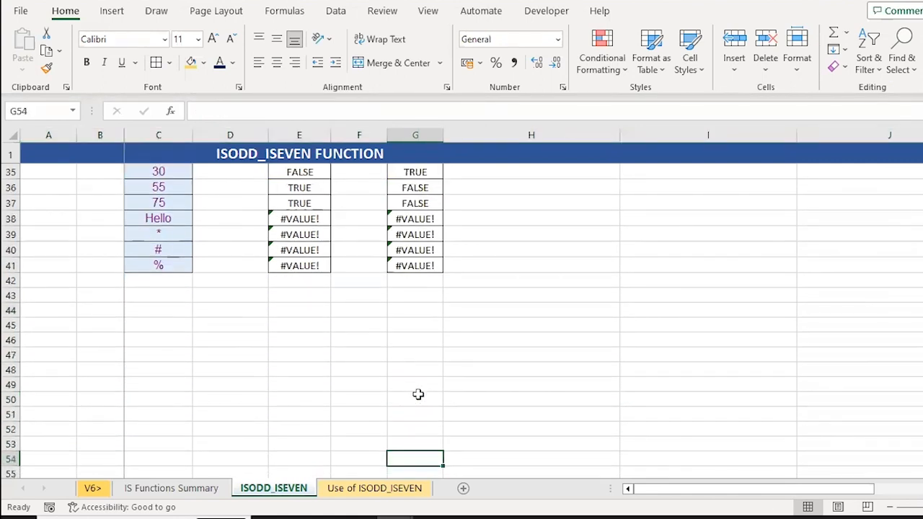
- Compare the ISODD result in E33 with the ISEVEN result in G33 for the number in C33
key("ctrl+Up")
key("Up")
key("Up")
key("Up")
key("Up")
key("Up")
key("Up")
key("Up")
key("Up")
key("Up")
key("Up")
key("Up")
key("Up")
key("Up")
key("Up")
key("Up")
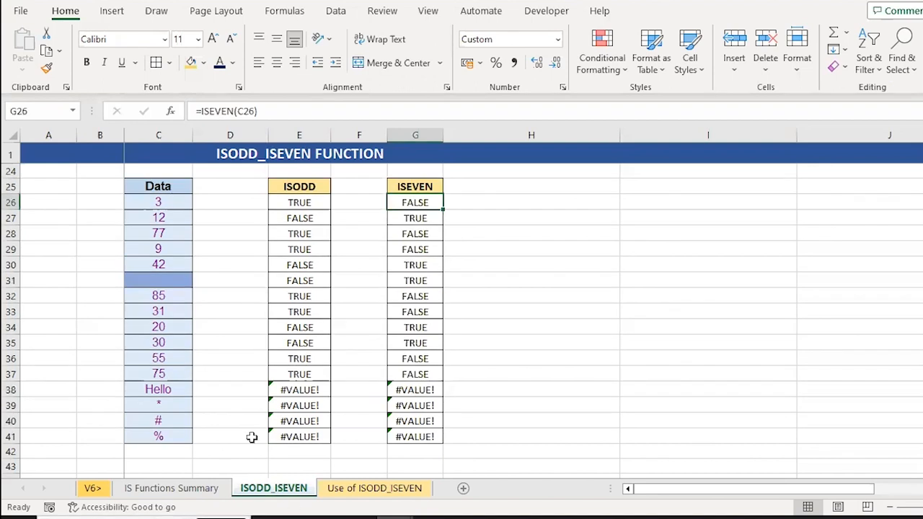
left_click(308, 315)
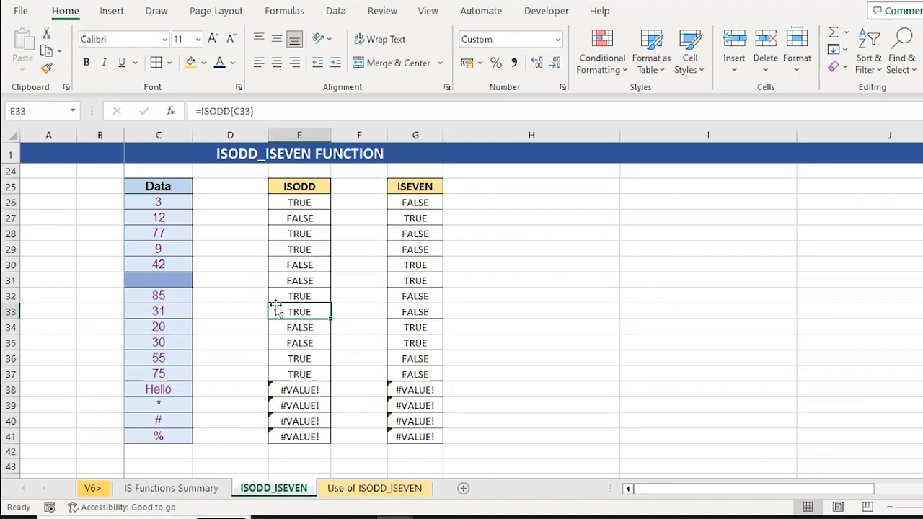
left_click(422, 308)
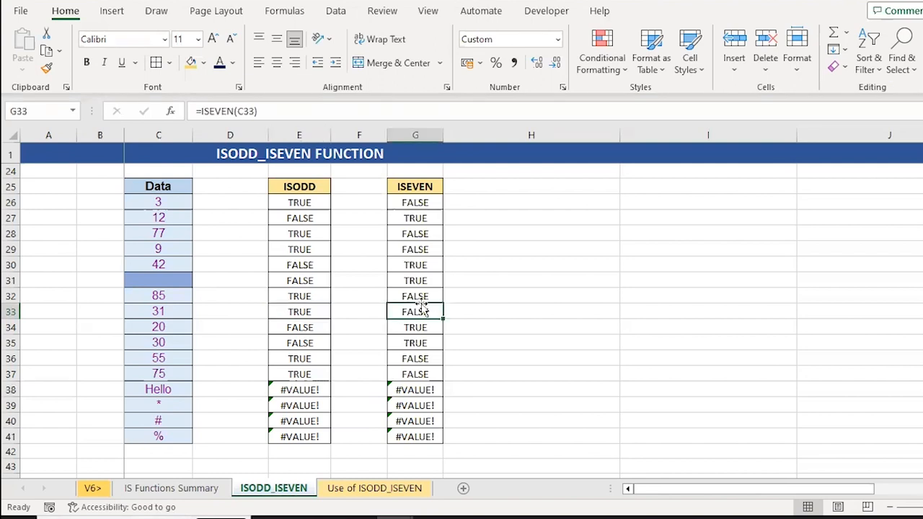
- Open the Use of ISODD_ISEVEN sheet and select the Data values in C5:C20
left_click(360, 489)
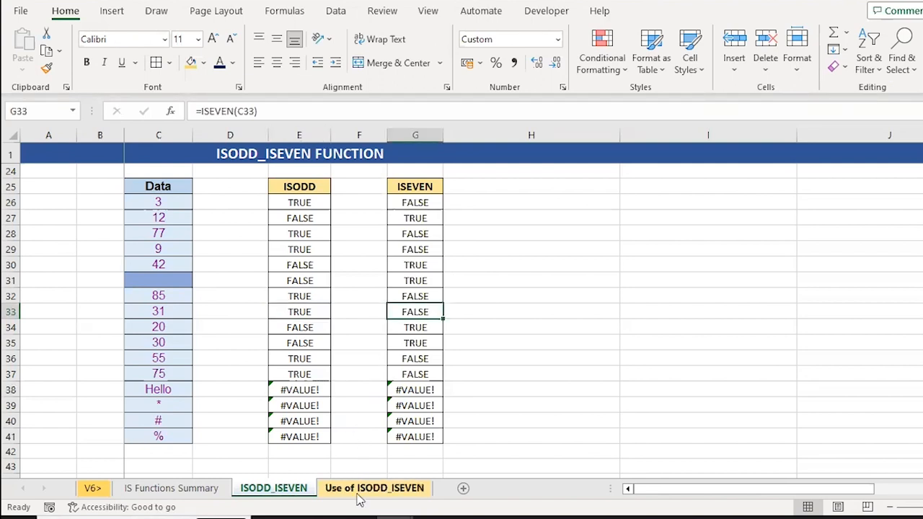
key("Left")
key("Right")
key("ctrl+Up")
key("Down")
key("ctrl+shift+Down")
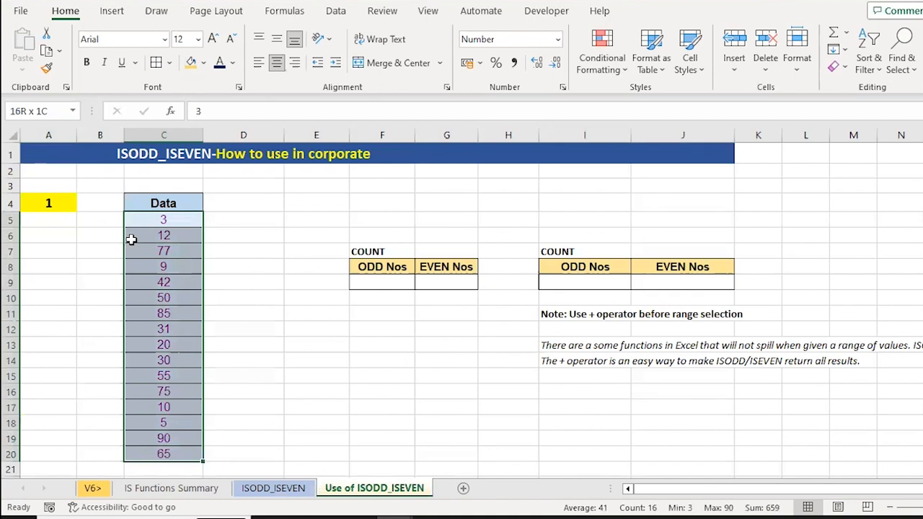
- Enter =SUM(--ISODD(C5:C20)) in F9 to count the odd numbers in the first COUNT table
left_click(382, 279)
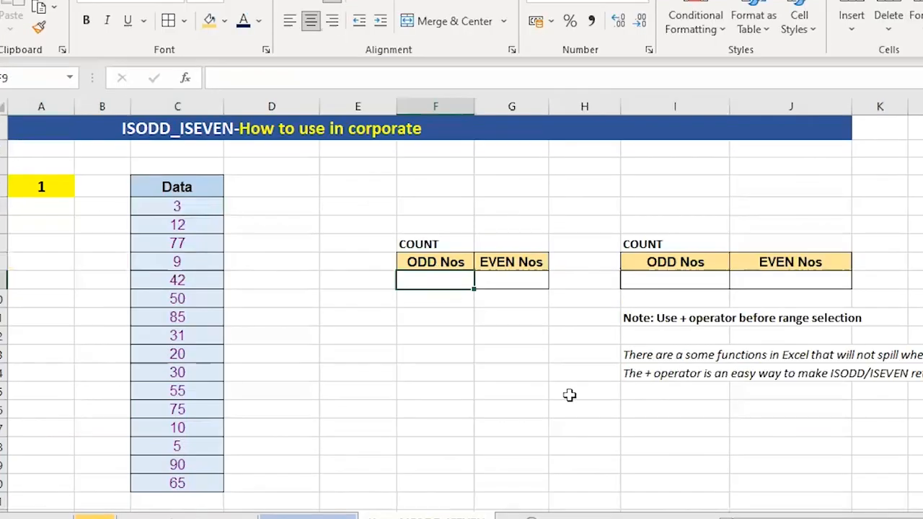
type("=")
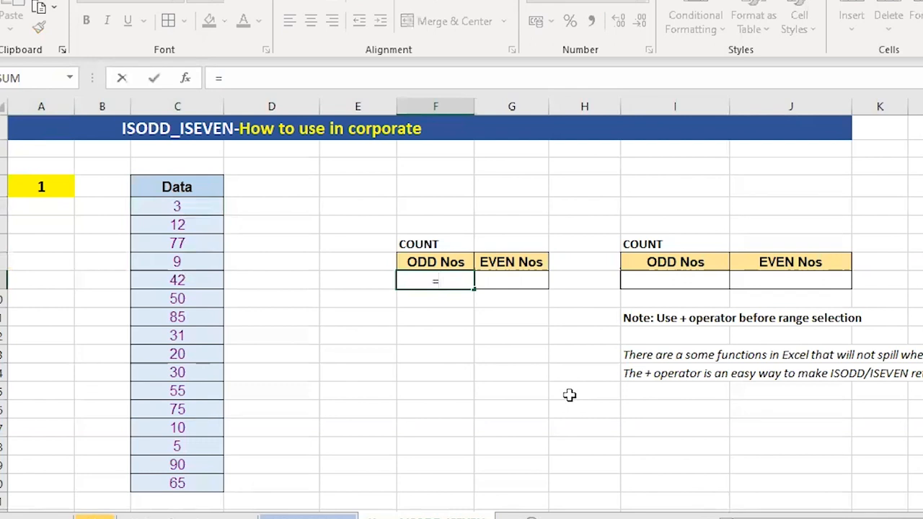
type("SUM(")
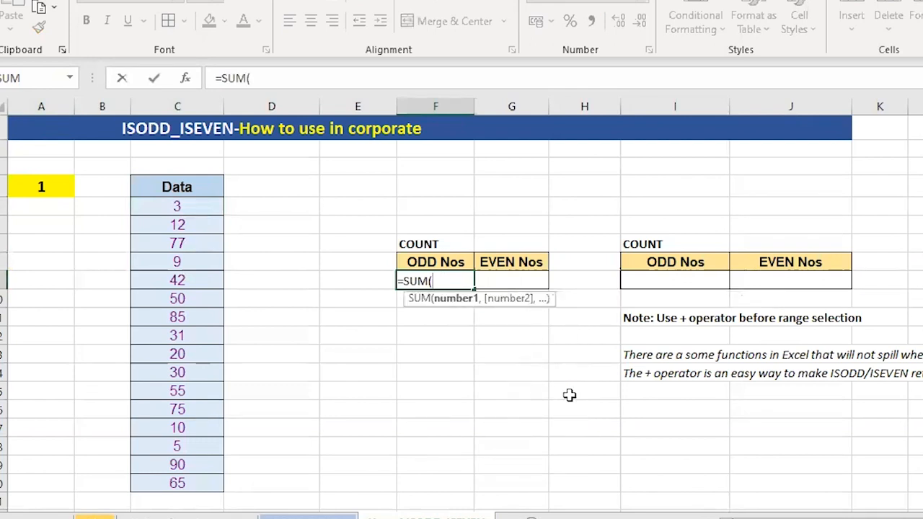
type("--I")
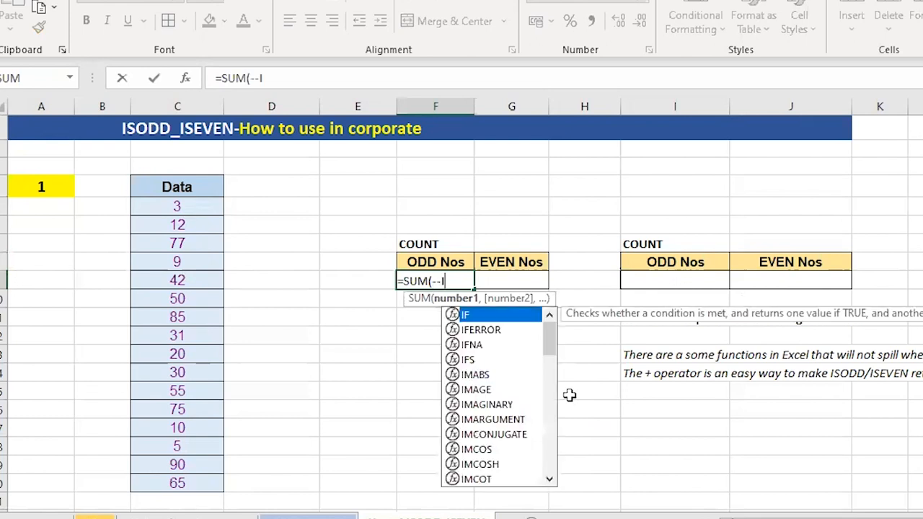
type("SODD(")
key("Left")
key("Left")
key("Left")
key("Up")
key("Up")
key("Up")
key("Up")
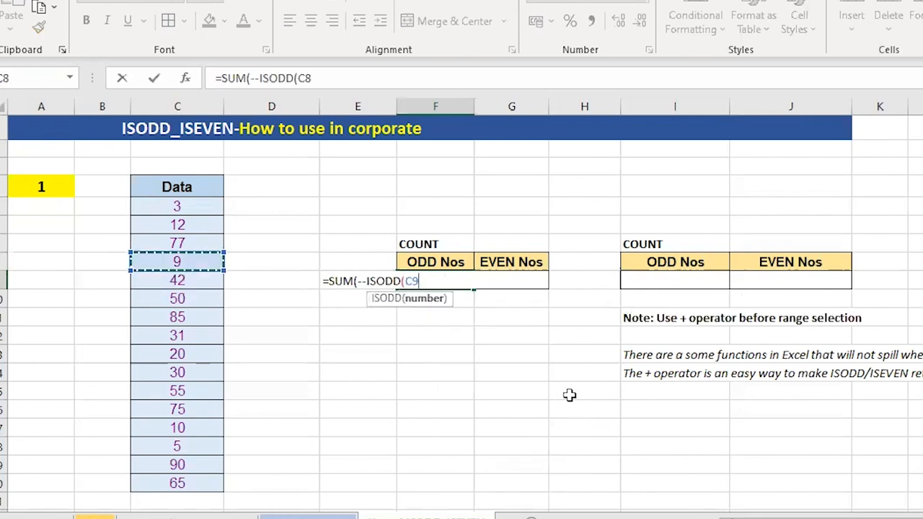
key("ctrl+shift+Down")
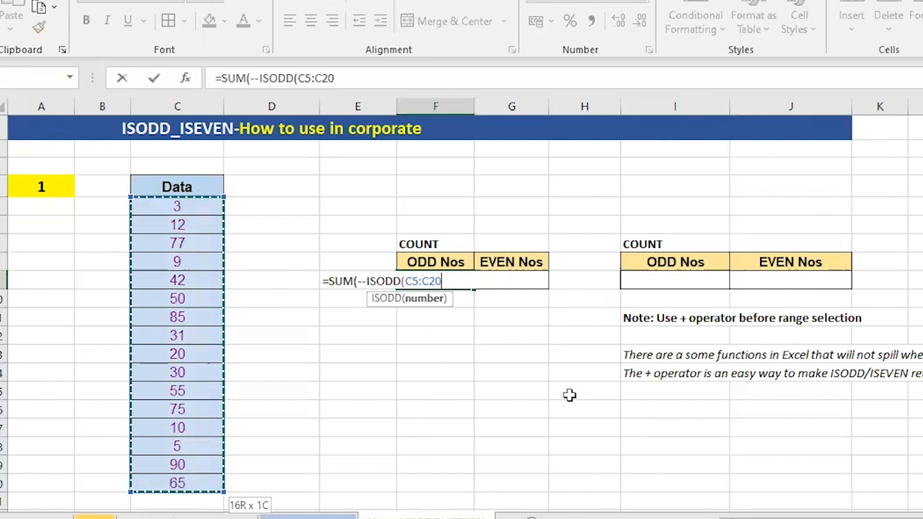
type("))")
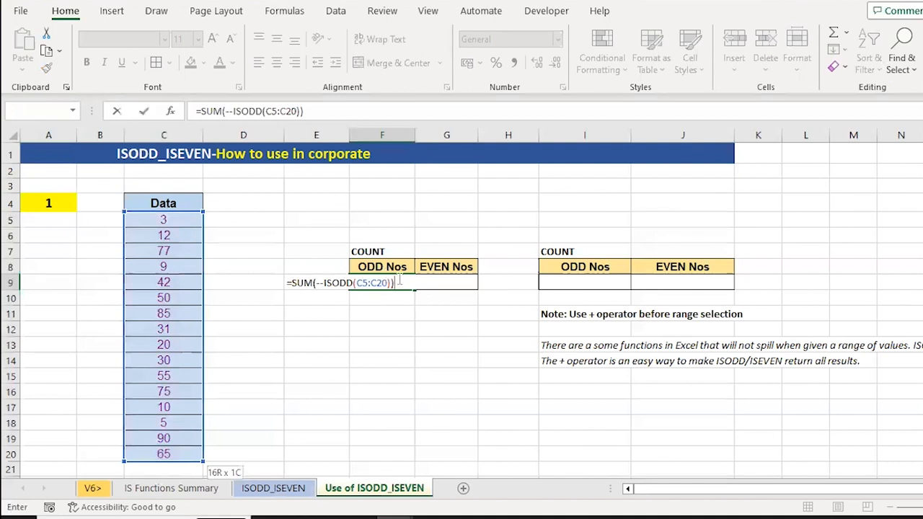
key("ctrl+Return")
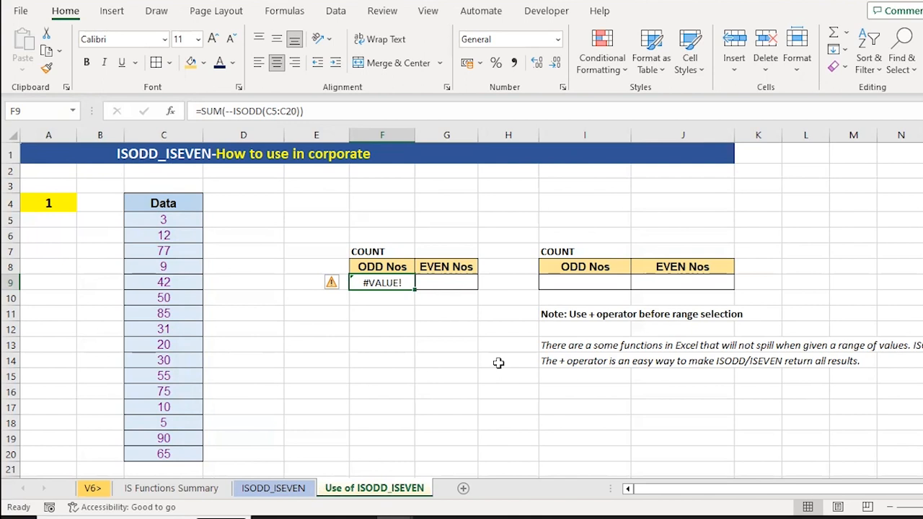
- Enter =SUM(--ISEVEN(C5:C20)) in G9 to count the even numbers in the first COUNT table
key("Right")
type("=IS")
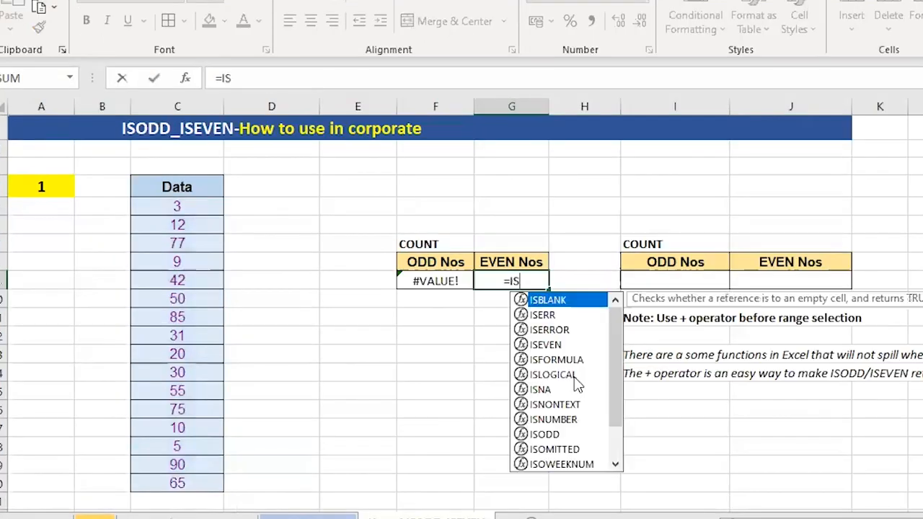
type("E")
key("Down")
key("Down")
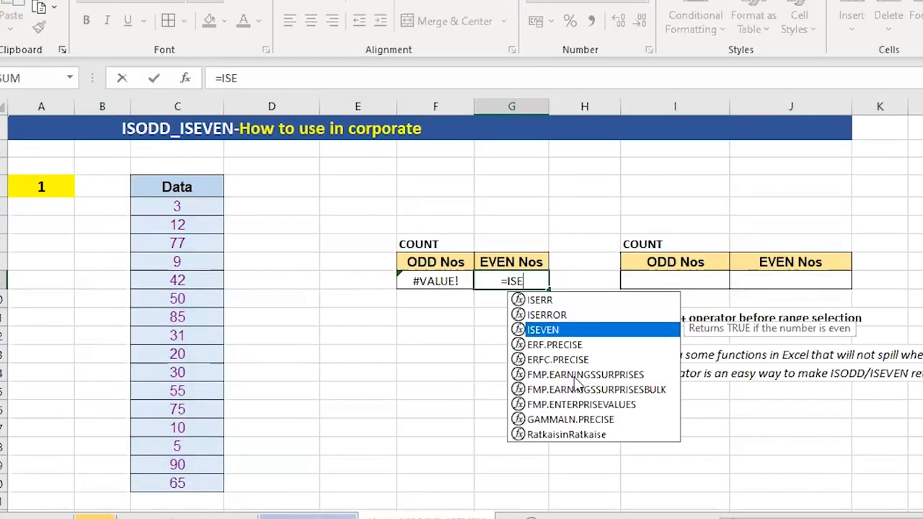
key("Tab")
type("--")
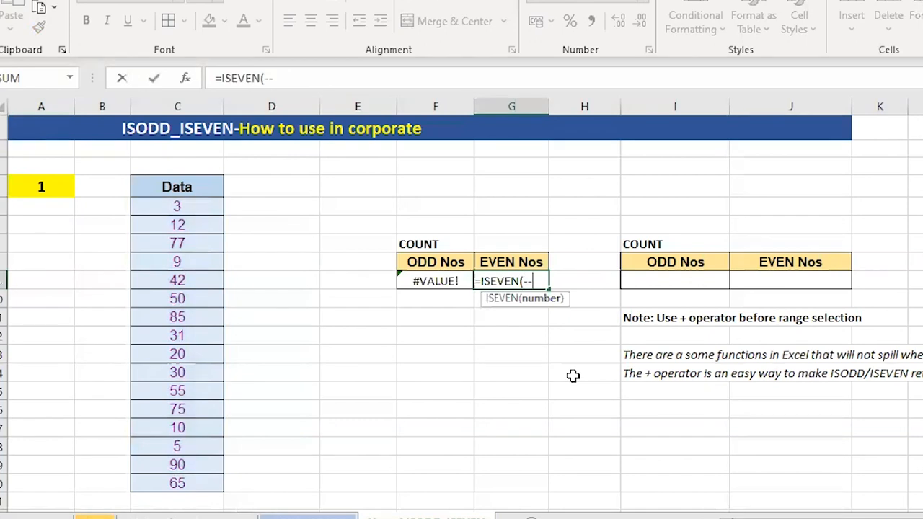
left_click(222, 76)
type("SUM(--")
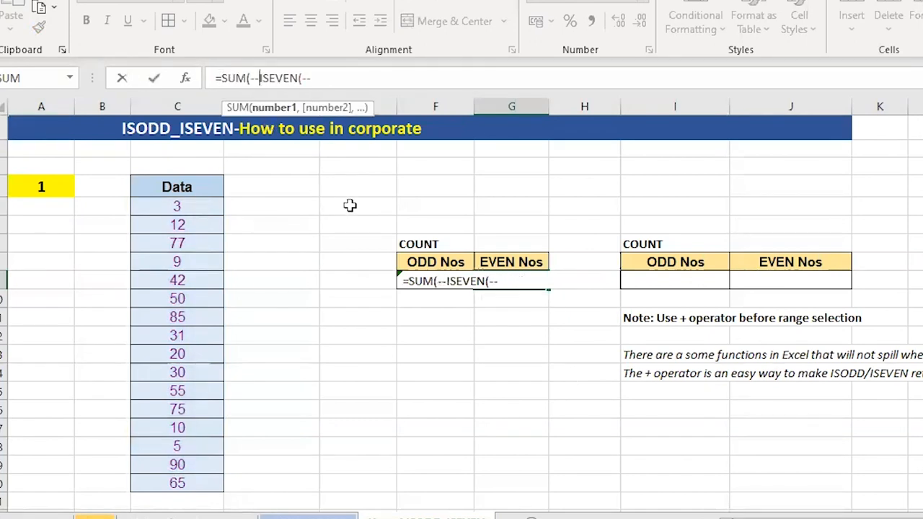
key("End")
key("BackSpace")
key("BackSpace")
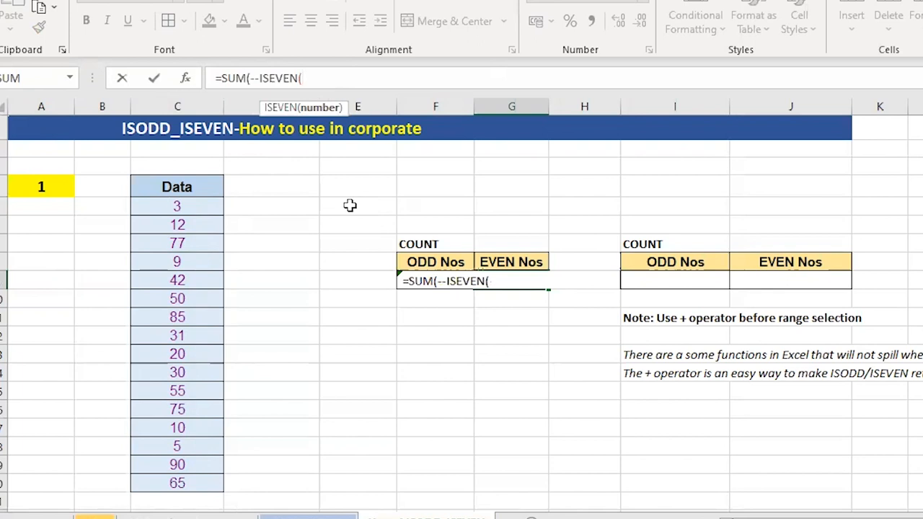
left_click(171, 204)
key("ctrl+shift+Down")
type("))")
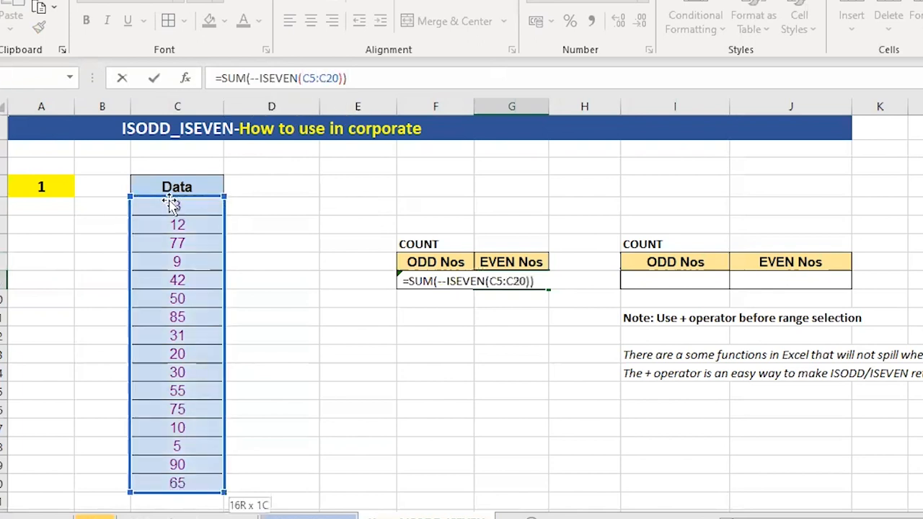
key("Return")
key("Up")
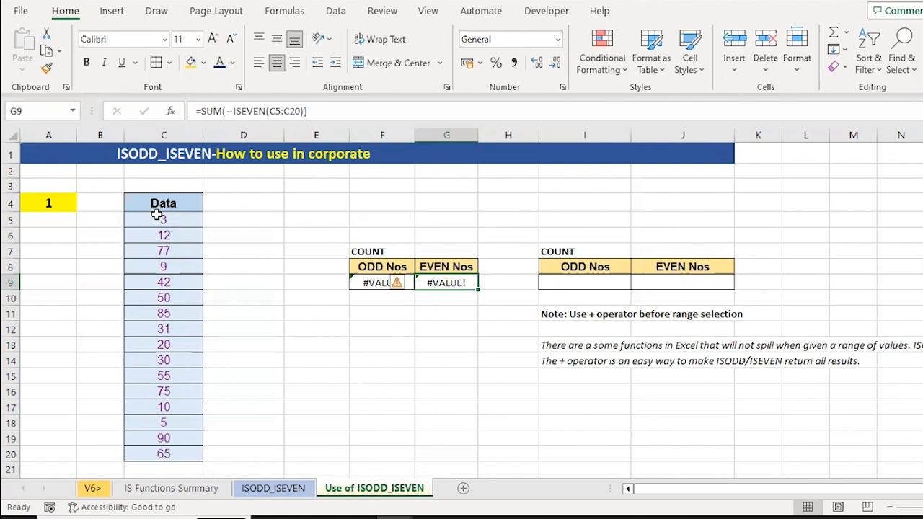
- Enter =SUM(--ISODD(+C5:C20)) in I9 to count the odd numbers in the second COUNT table
key("Right")
key("Right")
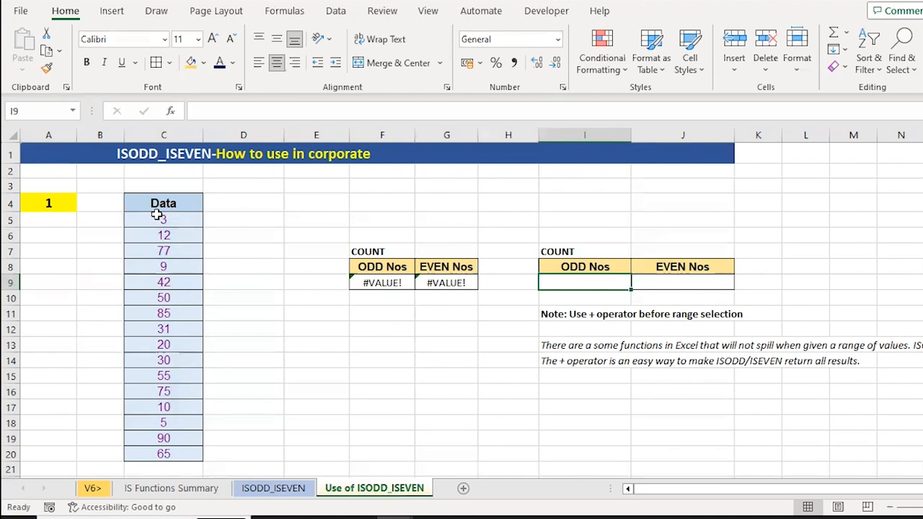
type("=")
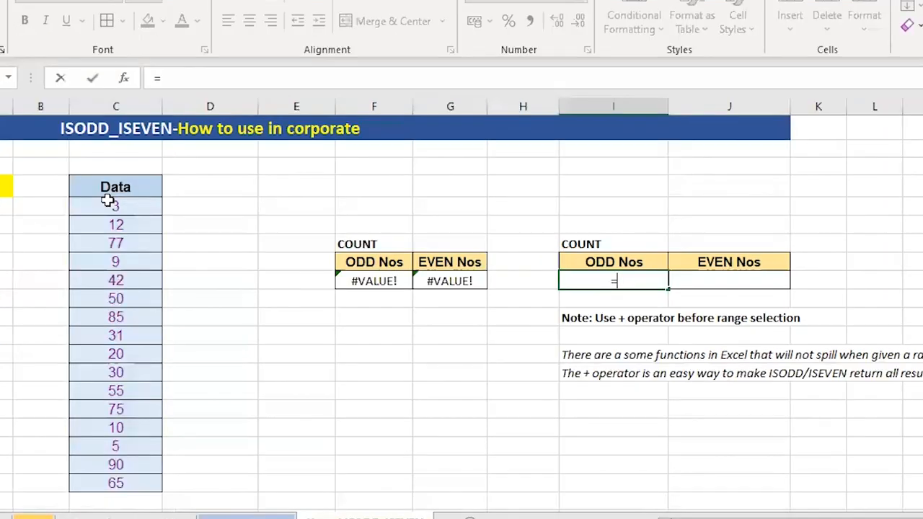
type("SUM(--I")
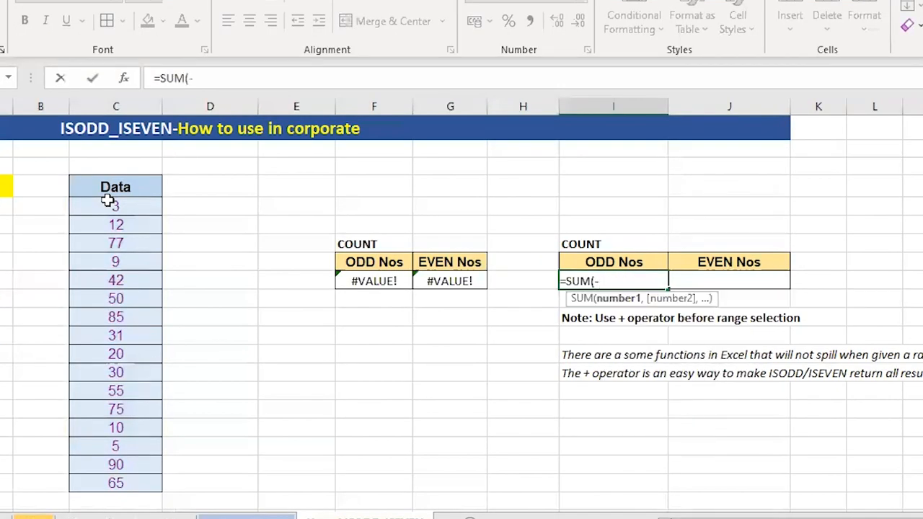
type("SODD(+")
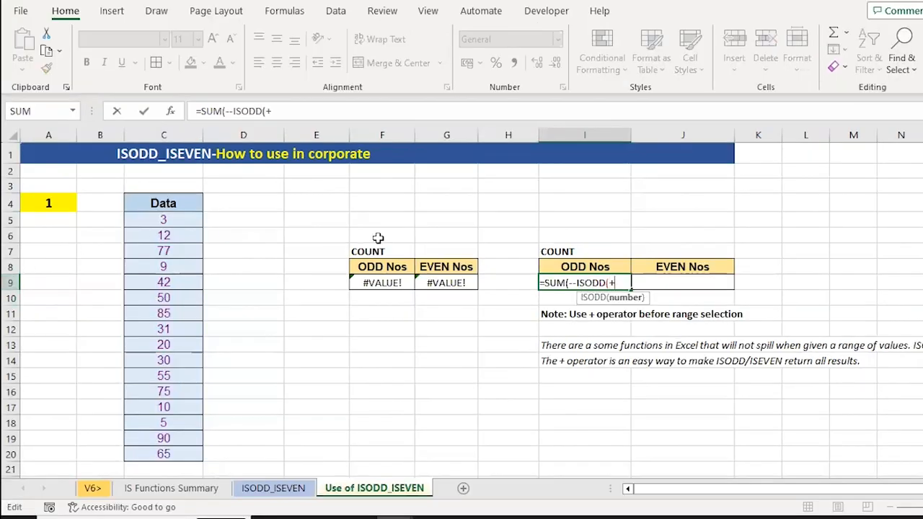
left_click(163, 220)
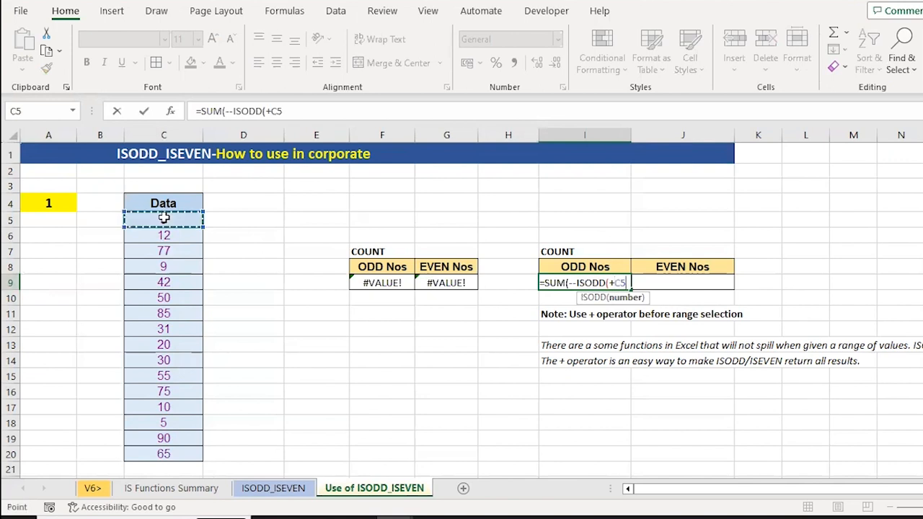
key("ctrl+shift+Down")
key("Return")
key("Up")
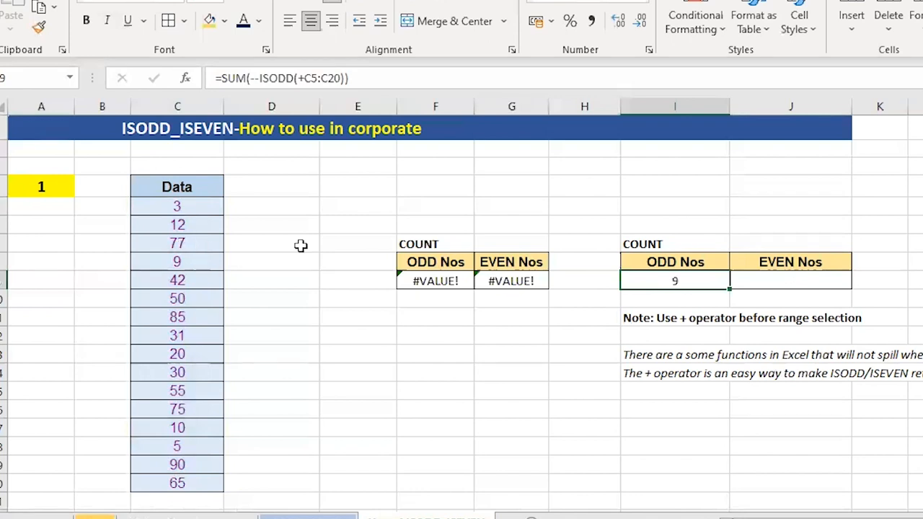
- Enter =SUM(--ISEVEN(+C5:C20)) in J9 to count the even numbers in the second COUNT table
left_click(780, 280)
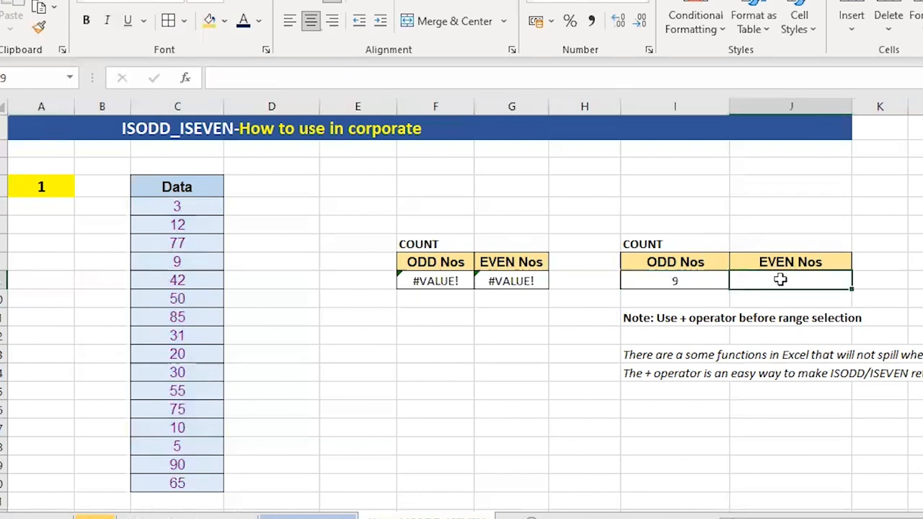
type("=SUM(--")
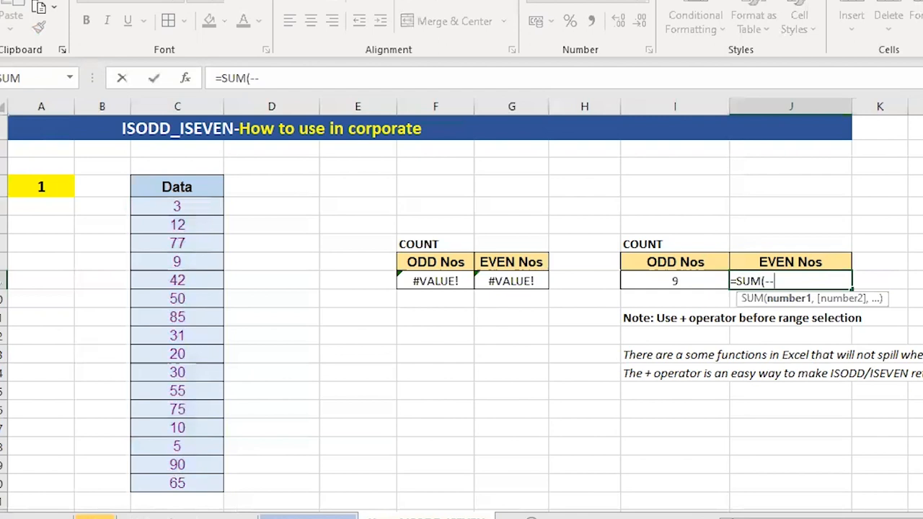
type("ISEVEN(")
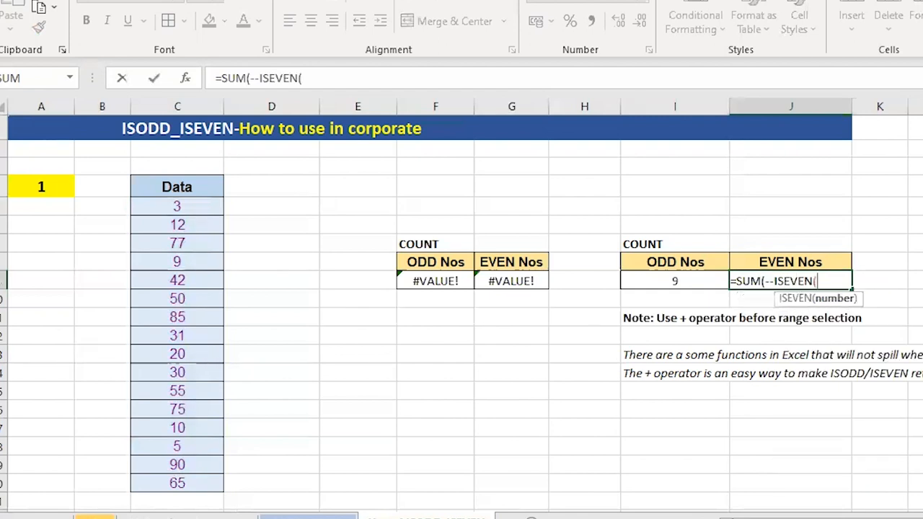
type("+")
left_click(150, 206)
key("ctrl+shift+Down")
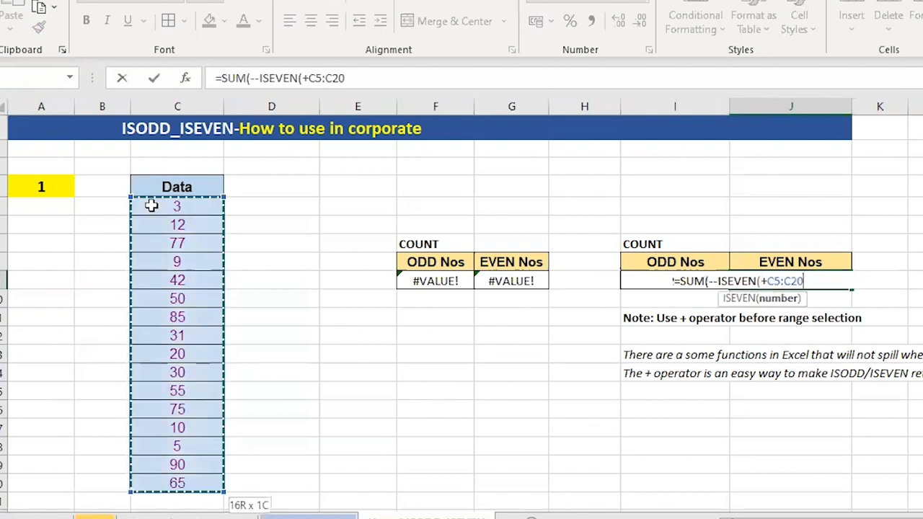
type("))")
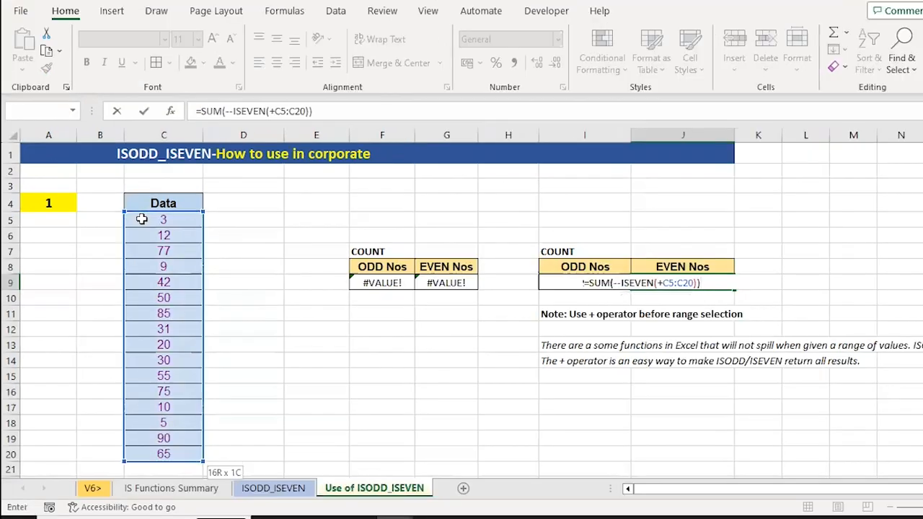
key("ctrl+Return")
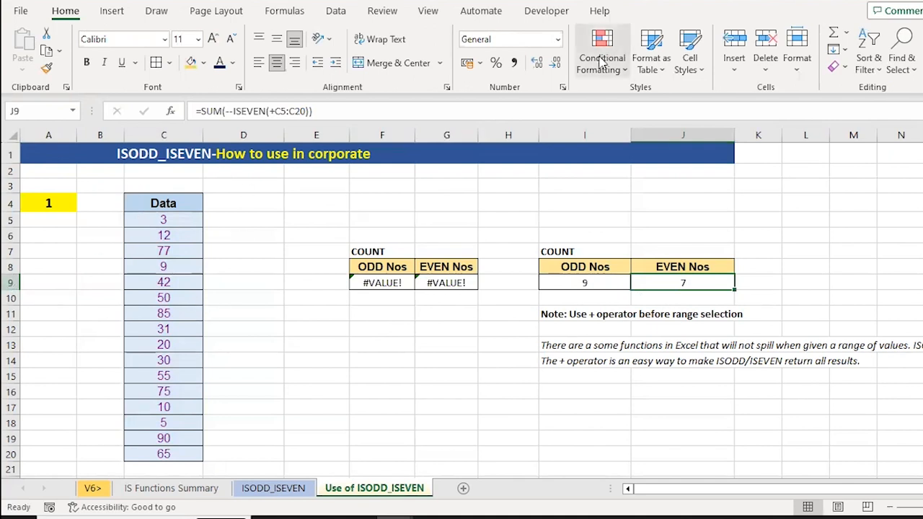
- Evaluate the even-count formula in J9 step by step through to its result, then close the evaluation
left_click(284, 10)
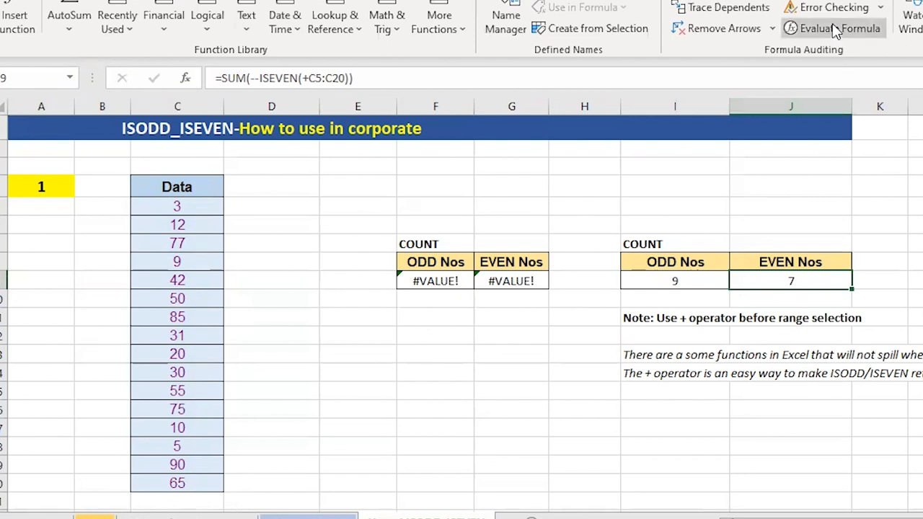
left_click(836, 30)
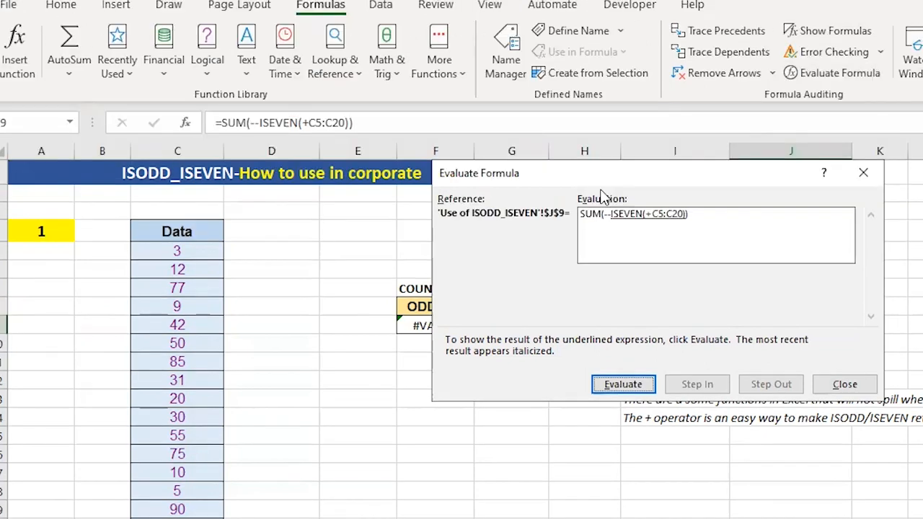
left_click_drag(602, 173, 584, 21)
left_click(618, 234)
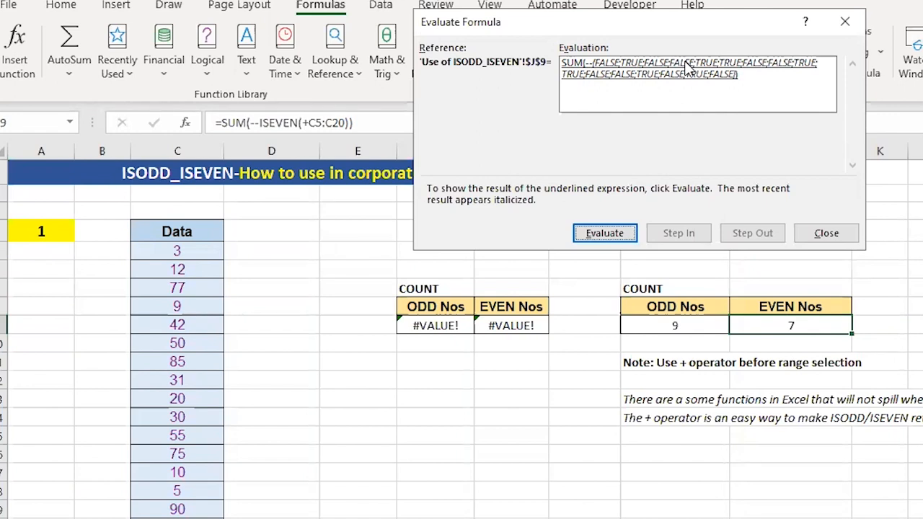
left_click(604, 233)
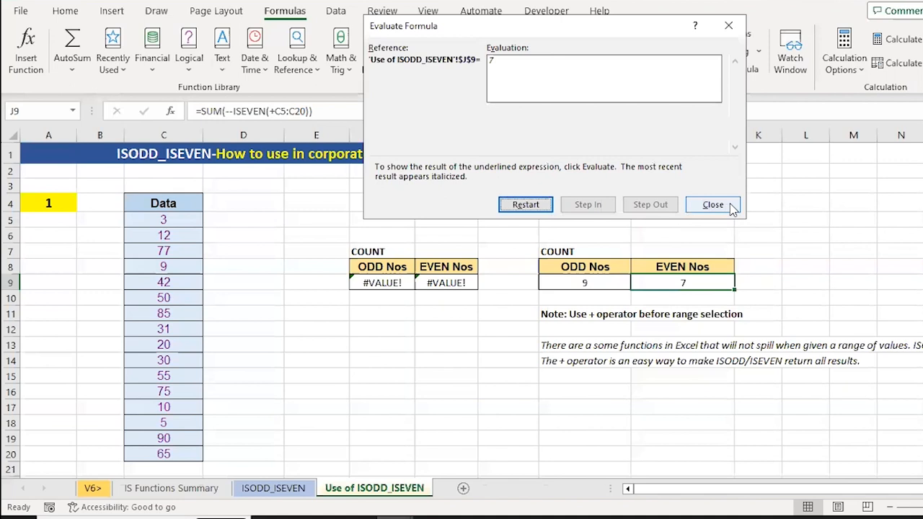
left_click(713, 204)
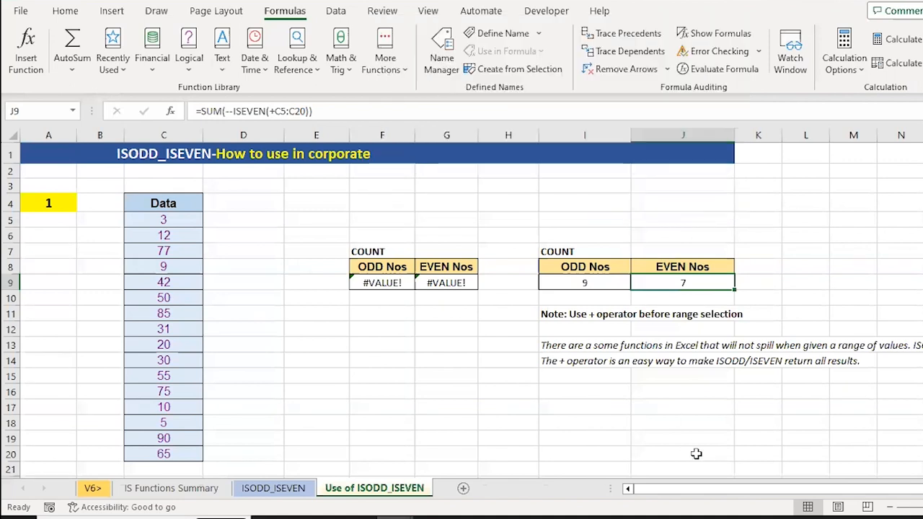
- Go to example 2 on the sheet and review its Data column in C29:C44 and the two empty SUM tables
key("Down")
key("Down")
key("Down")
key("Down")
key("Down")
key("Down")
key("Left")
key("Left")
key("Left")
key("Down")
key("Down")
key("Left")
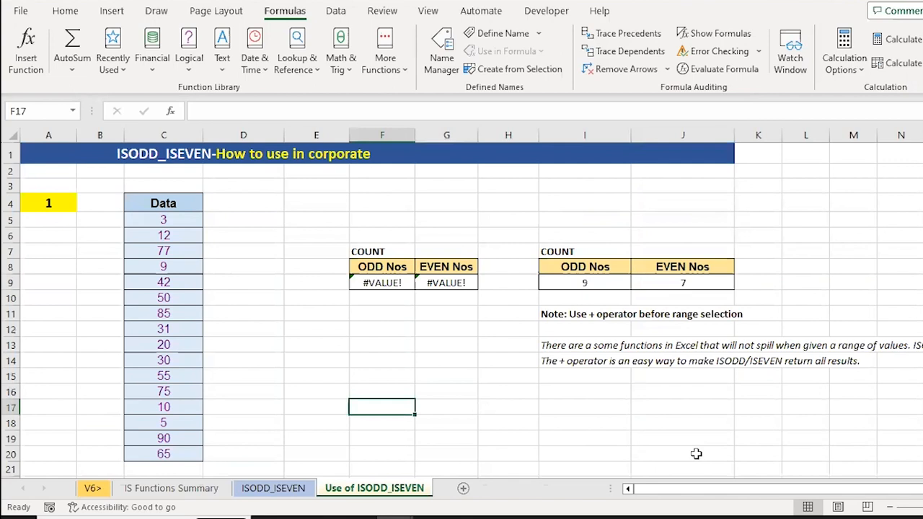
key("Down")
key("Down")
key("Down")
key("Down")
key("Down")
key("Down")
key("Down")
key("Down")
key("Down")
key("Down")
key("Down")
key("Down")
key("Down")
key("Down")
key("Down")
key("Down")
key("Down")
key("Down")
key("Down")
key("Down")
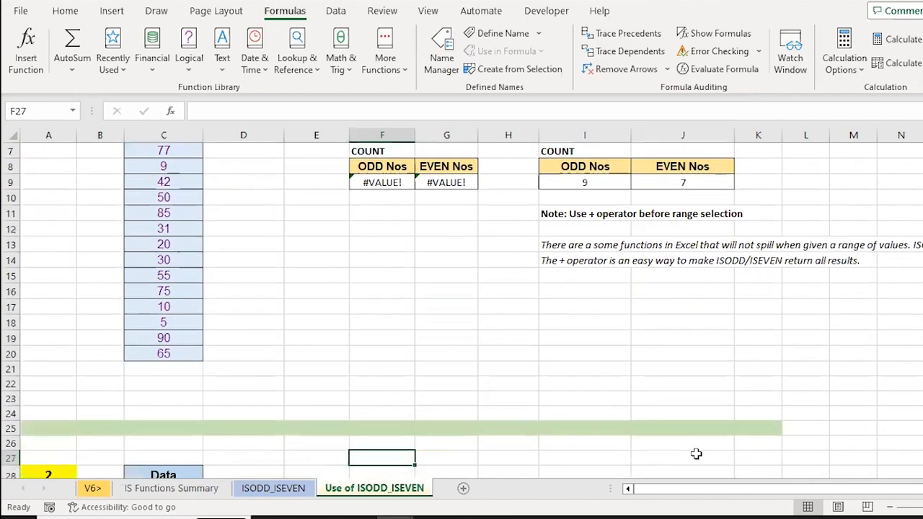
key("Up")
key("Up")
key("Up")
key("Up")
key("Up")
key("Up")
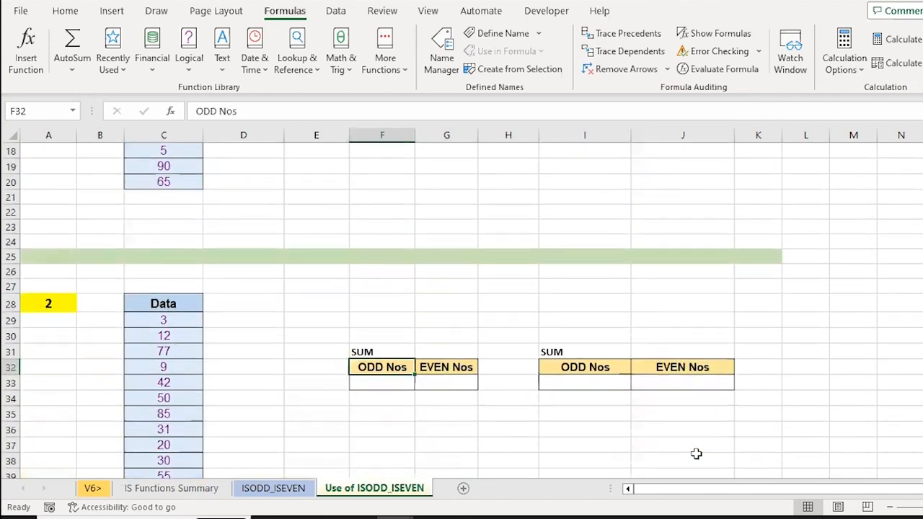
key("Left")
key("Left")
key("Left")
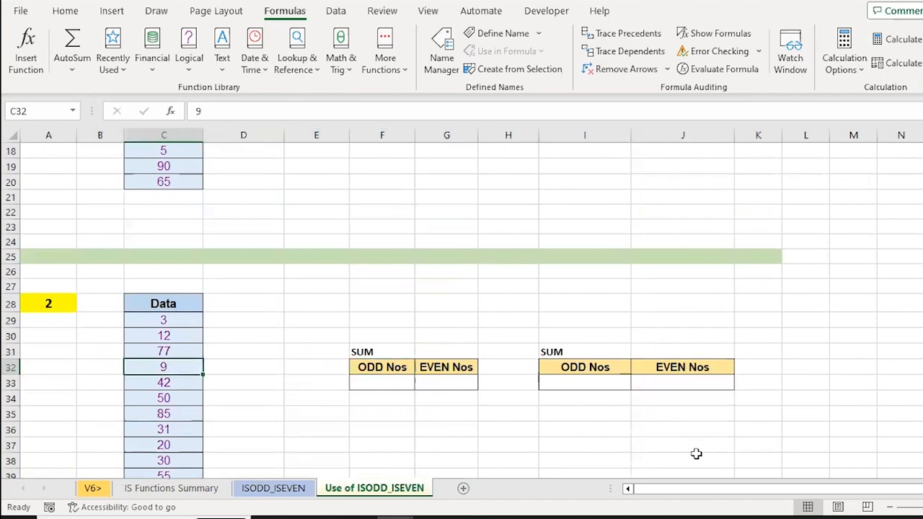
key("ctrl+Down")
key("ctrl+Up")
key("Down")
key("ctrl+shift+Down")
key("Down")
key("Down")
key("Down")
- Enter =SUM(--ISODD(+C29:C44)*(C29:C44)) in F33 to total the odd numbers in the first SUM table
key("Right")
key("Right")
key("Right")
key("Down")
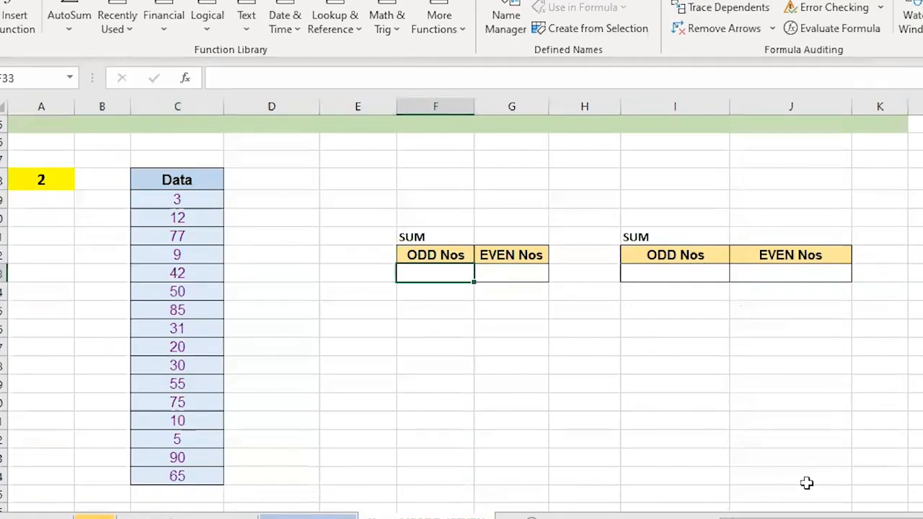
type("=SUM(")
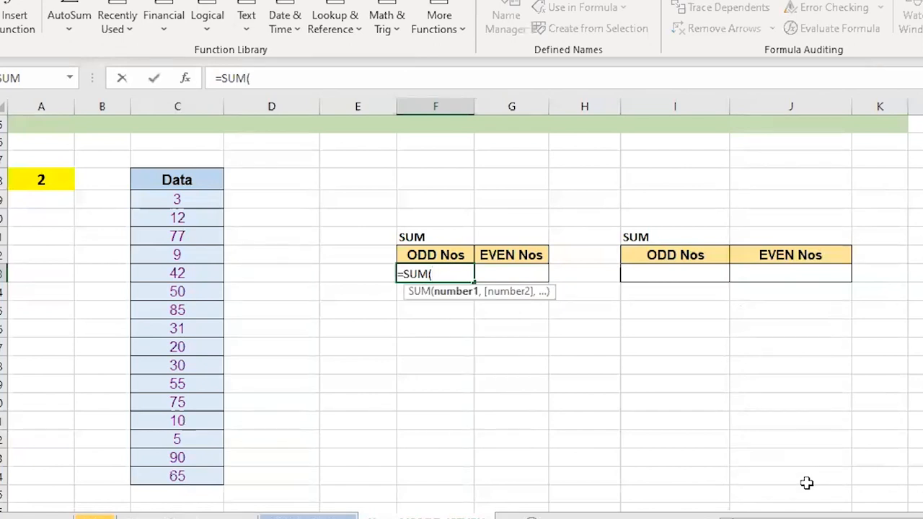
type("--IS")
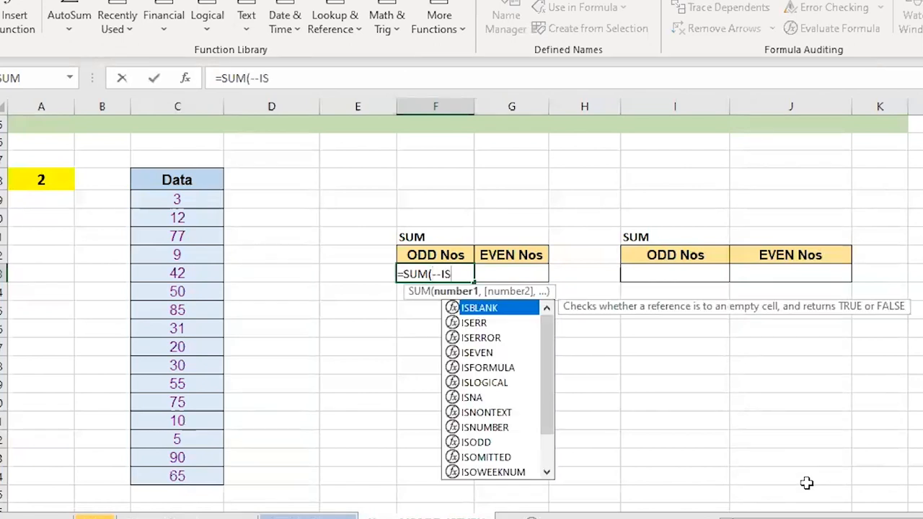
type("ODD(")
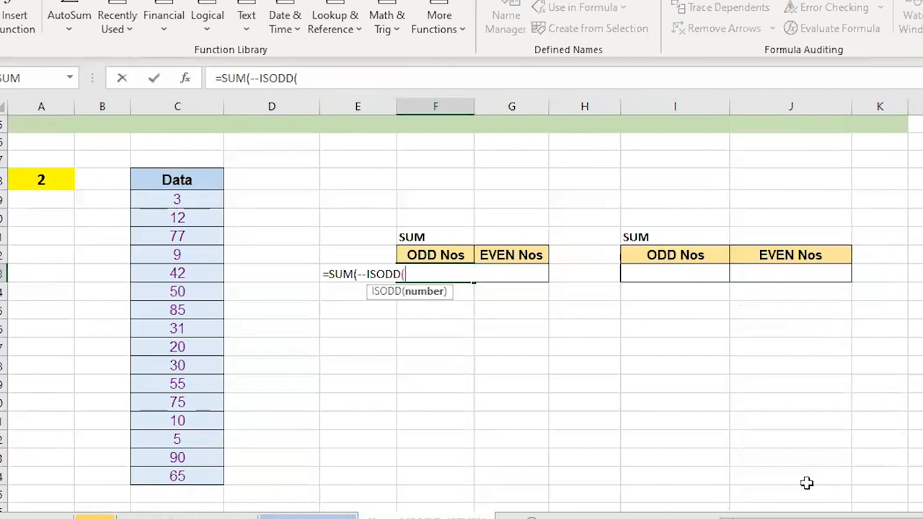
type("+")
left_click(177, 198)
key("ctrl+shift+Down")
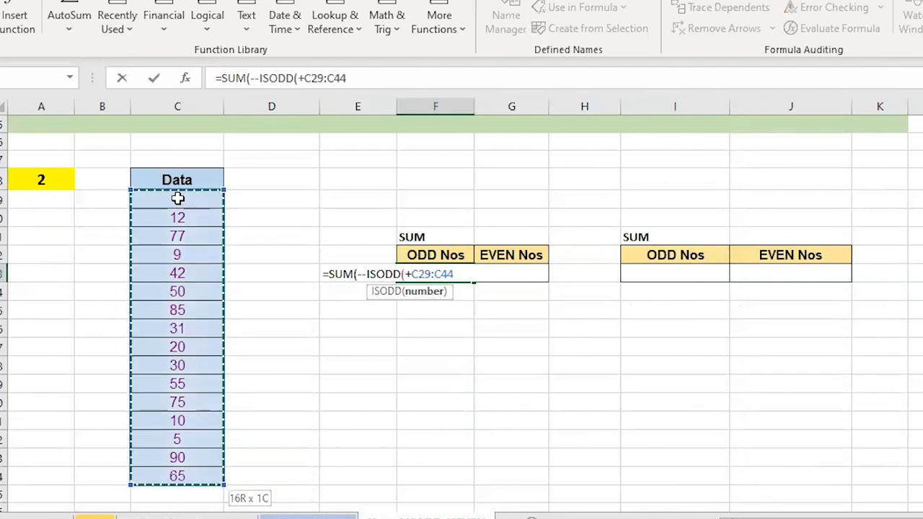
type(")")
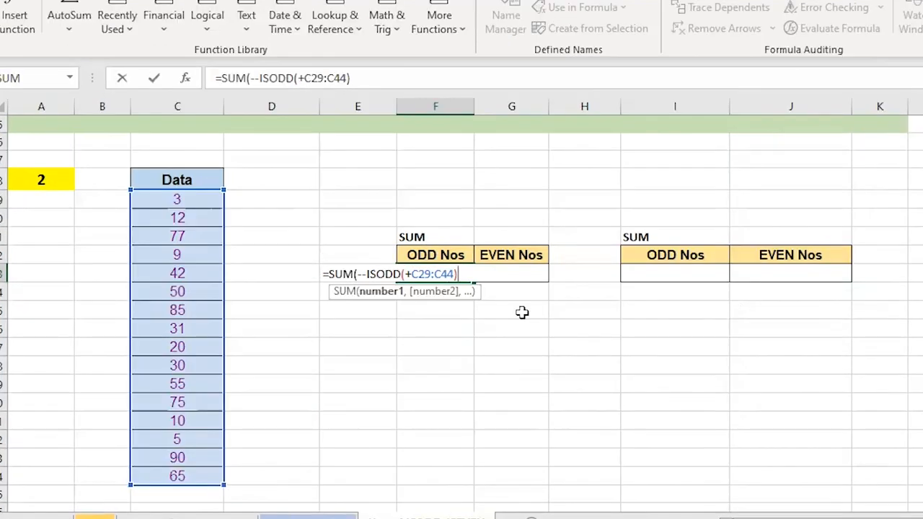
type("*(")
left_click(190, 204)
key("ctrl+shift+Down")
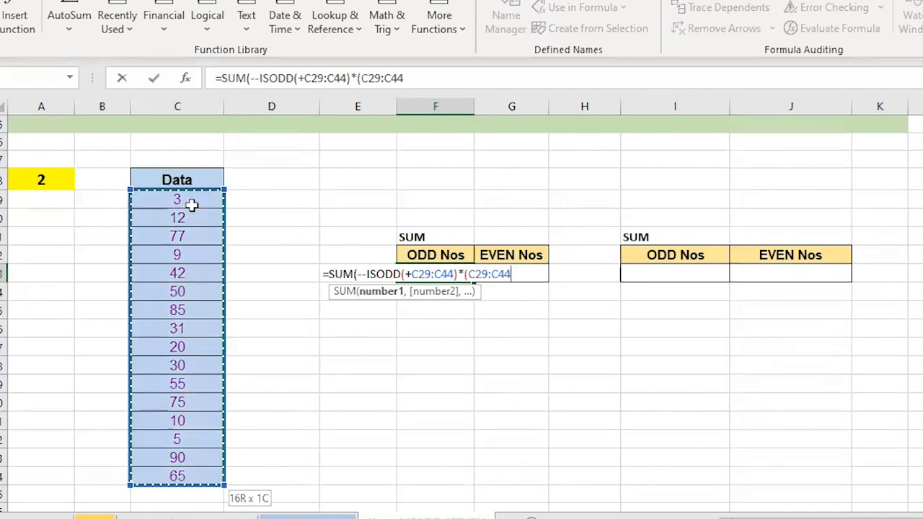
type("))")
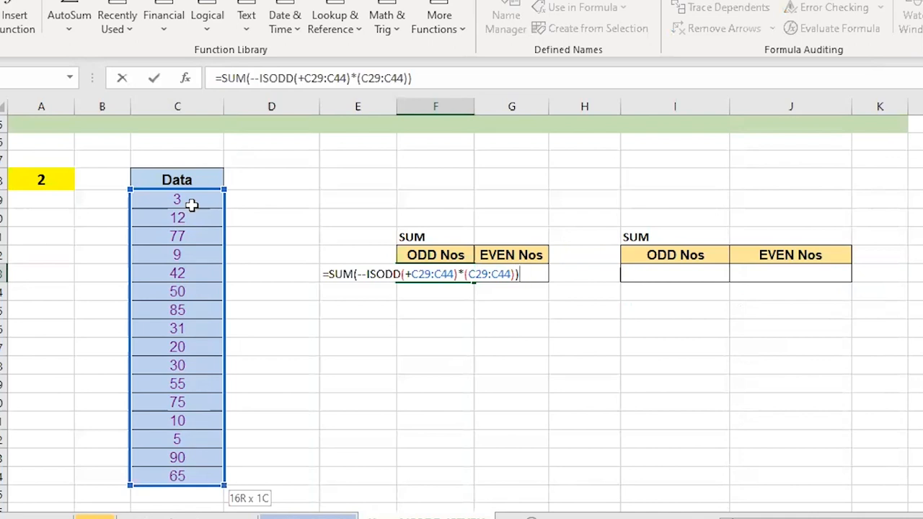
key("Return")
key("Up")
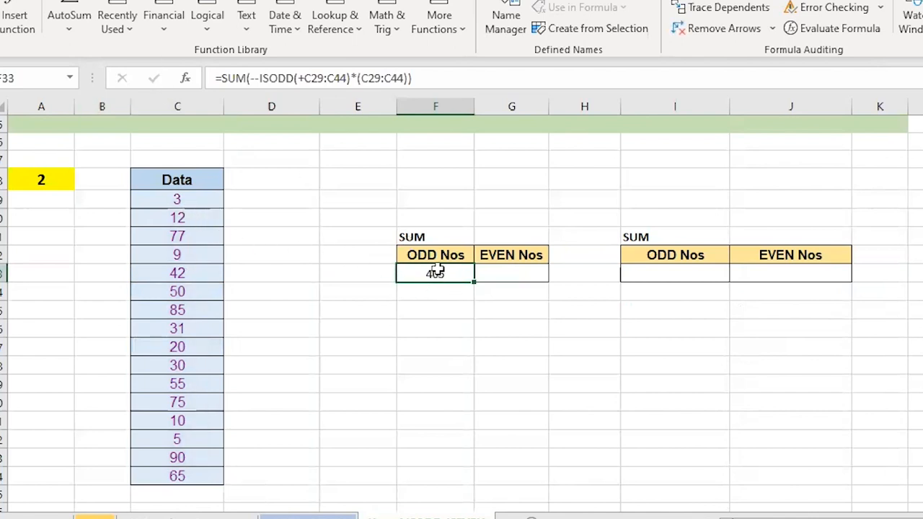
- Remove the + operator from the F33 formula so it reads =SUM(--ISODD(C29:C44)*(C29:C44))
key("Right")
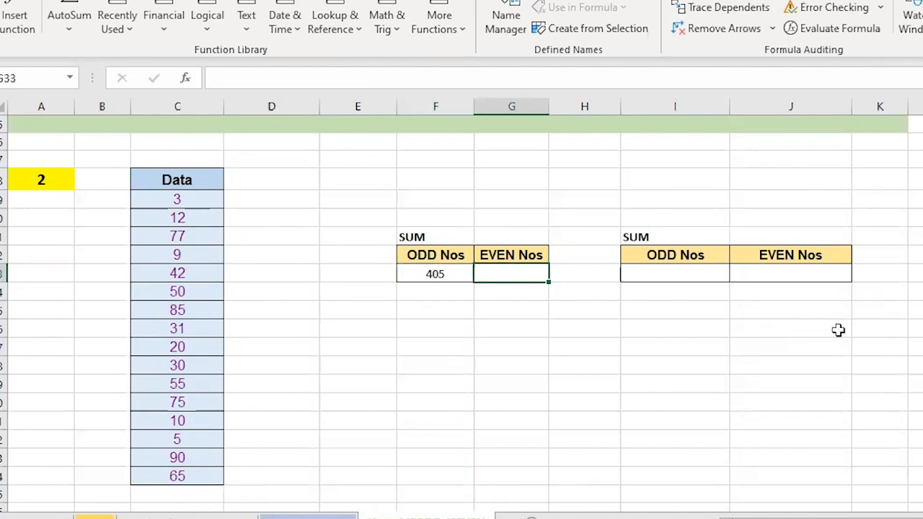
key("Left")
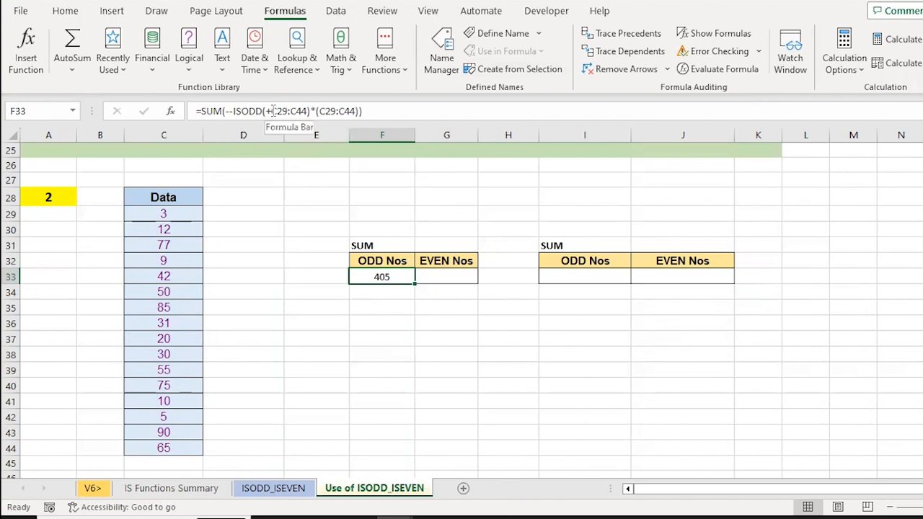
left_click(272, 111)
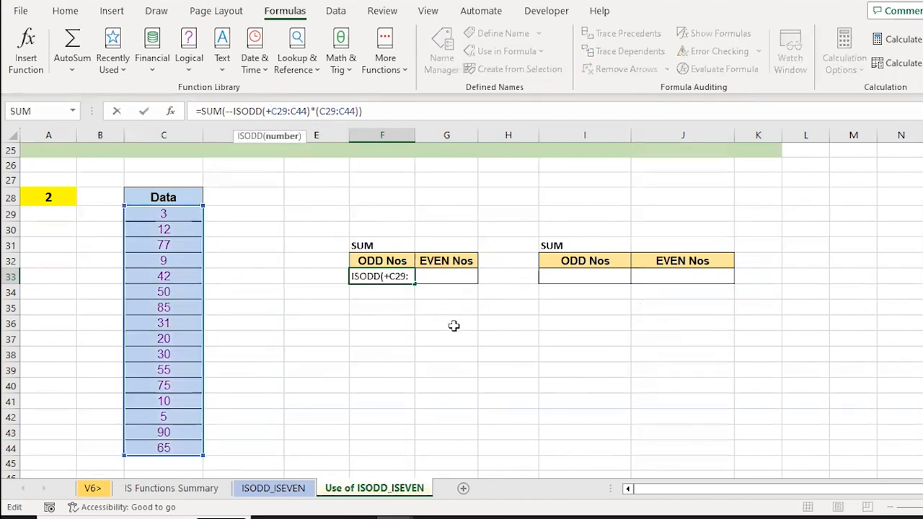
key("BackSpace")
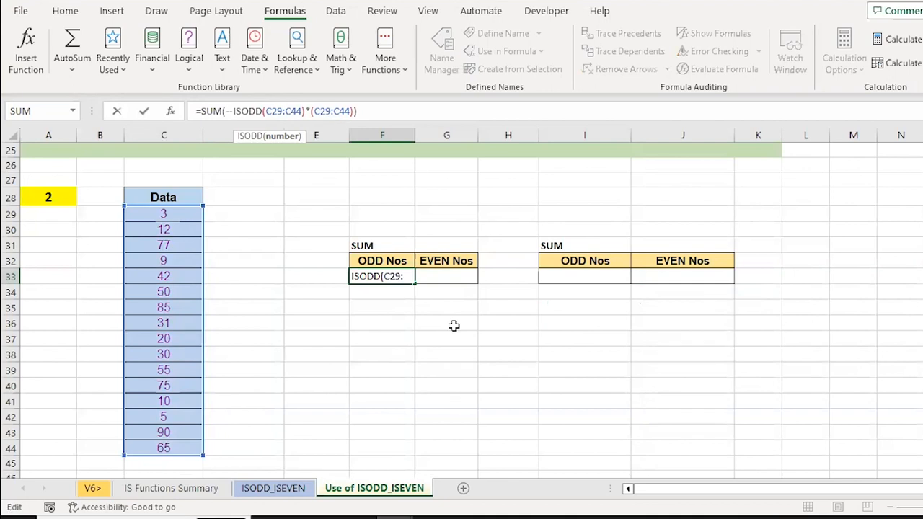
key("ctrl+Return")
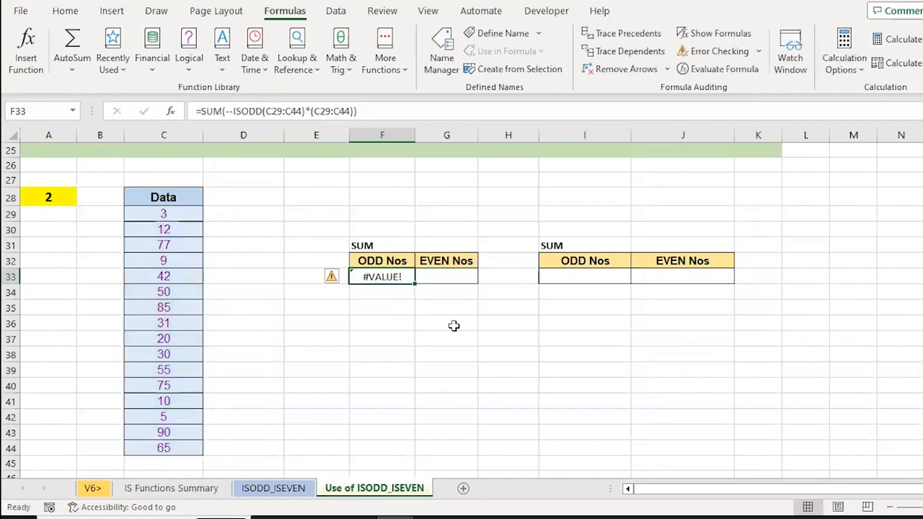
- Undo the removal of the + operator from the odd-number SUM formula in F33
key("ctrl+z")
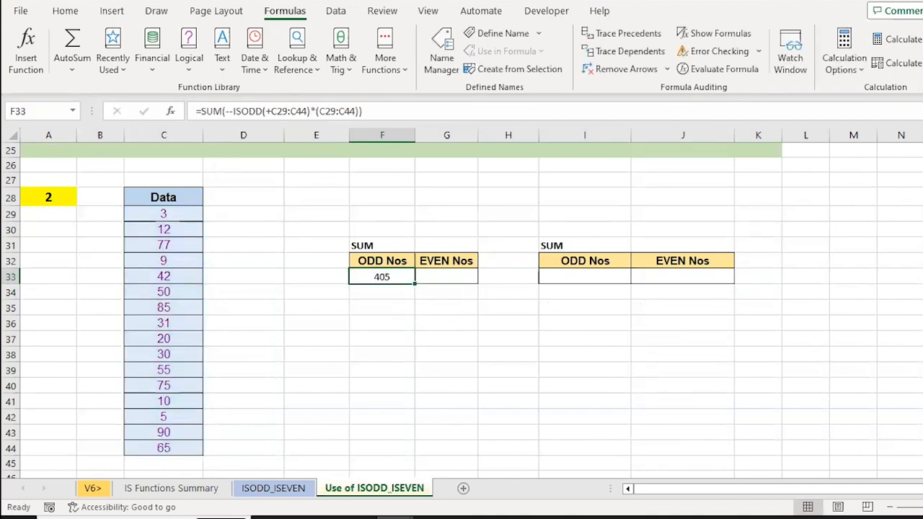
left_click(446, 277)
left_click(382, 277)
- Go to example 3 and review its grouping instruction and the Roll Number, Student Name and Group columns
key("Down")
key("Down")
key("Down")
key("Down")
key("Down")
key("Down")
key("Down")
key("Down")
key("Down")
key("Down")
key("Down")
key("Down")
key("Down")
key("Down")
key("Down")
key("Down")
key("Down")
key("Down")
key("Down")
key("Down")
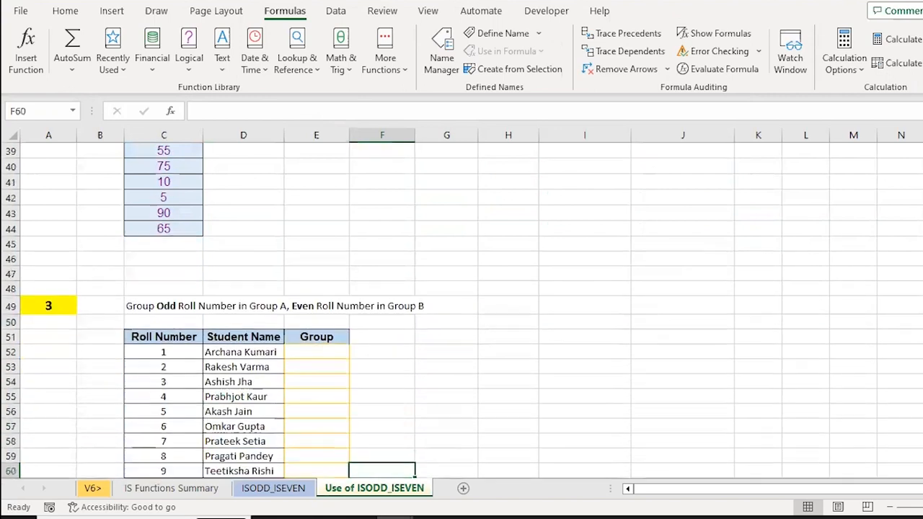
key("Left")
key("Left")
key("Down")
key("Down")
key("Down")
key("Down")
key("Down")
key("Down")
key("Down")
key("Down")
key("Down")
key("ctrl+Up")
key("Down")
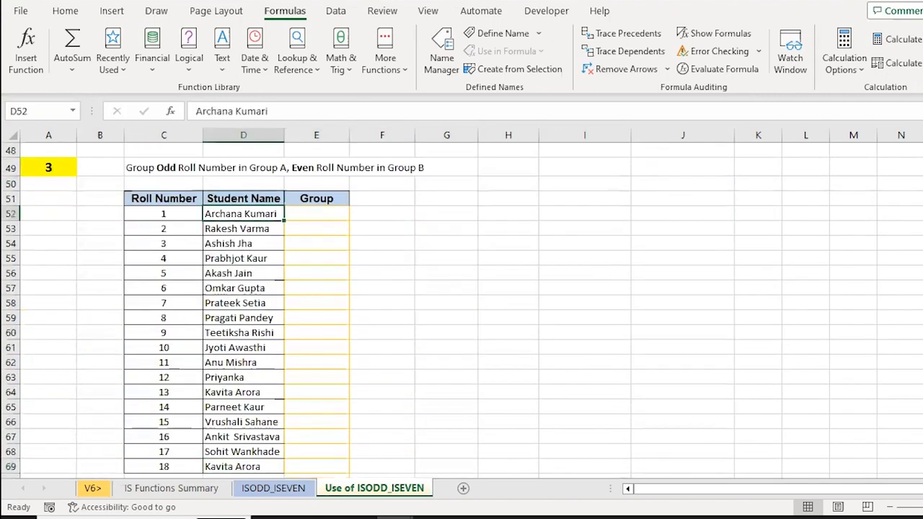
key("Left")
key("ctrl+shift+Down")
key("Right")
key("Up")
key("Up")
key("Up")
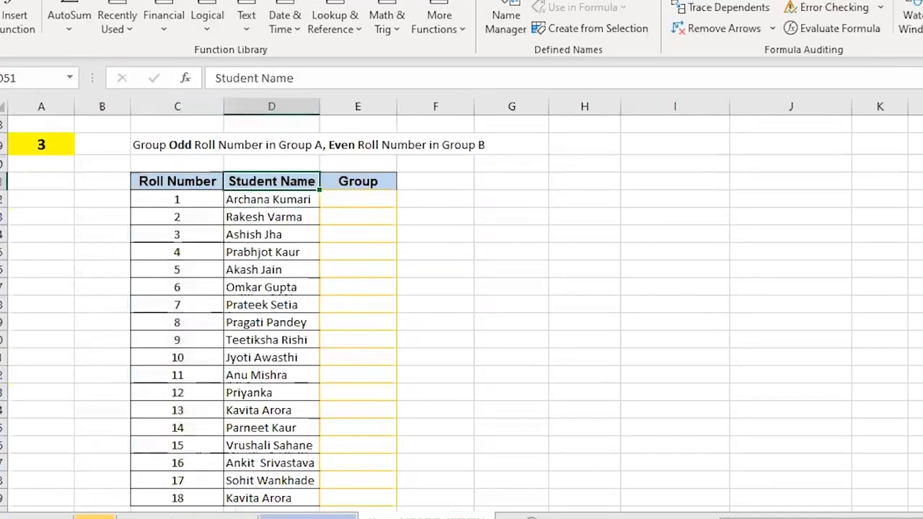
key("Left")
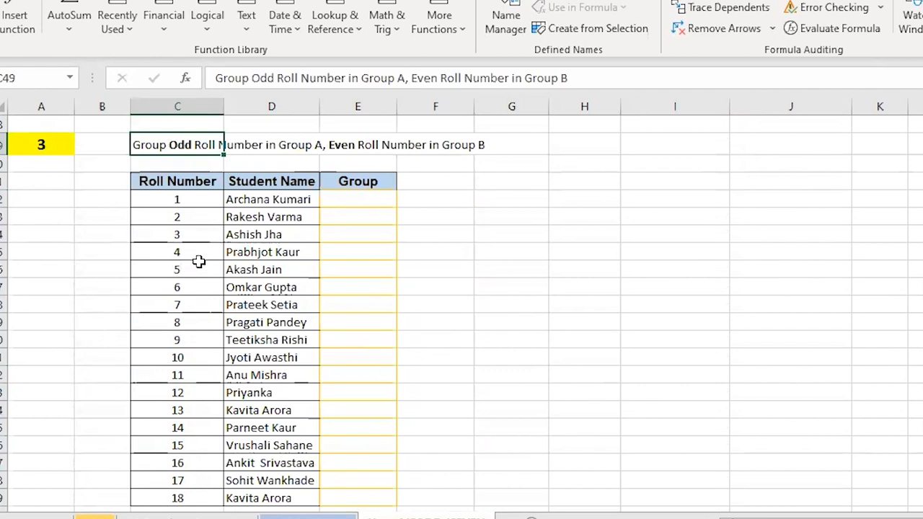
- Enter =IF(ISODD(C52),"Group-A","Group-B") in E52 to assign the first student's group by roll number
left_click(388, 232)
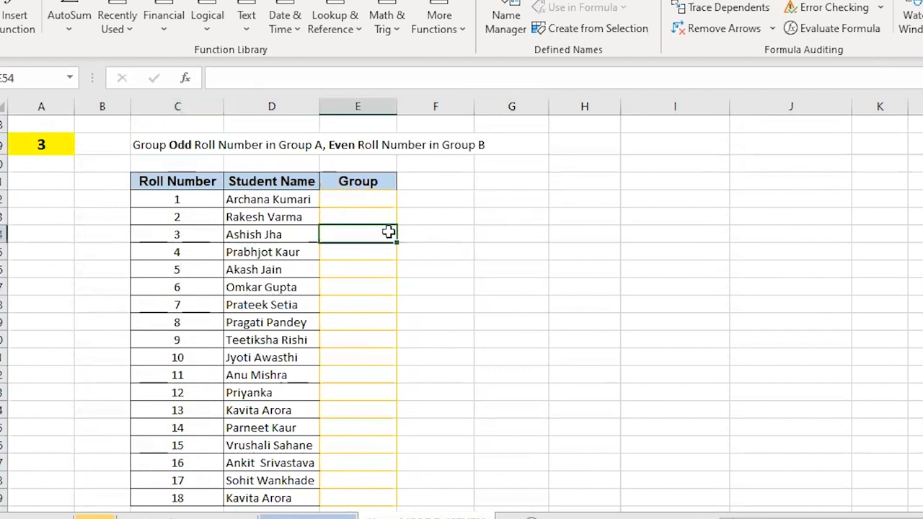
key("Up")
key("Up")
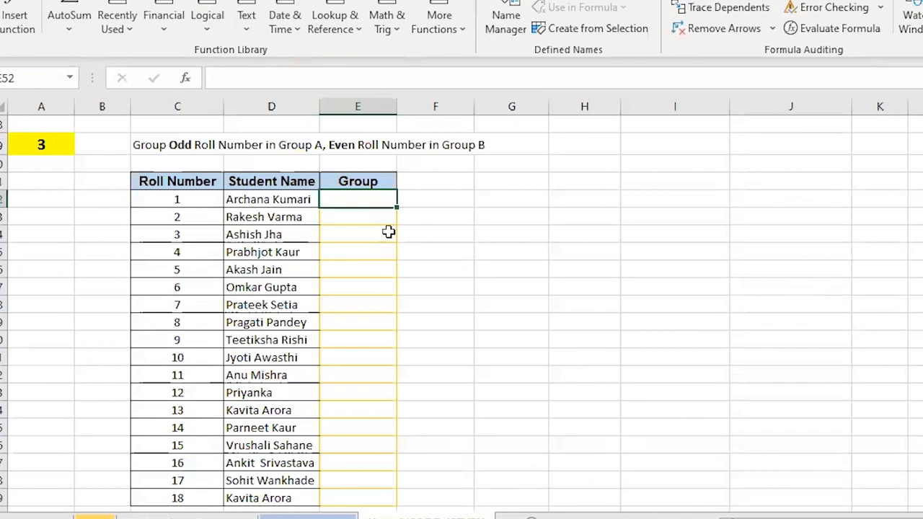
type("=")
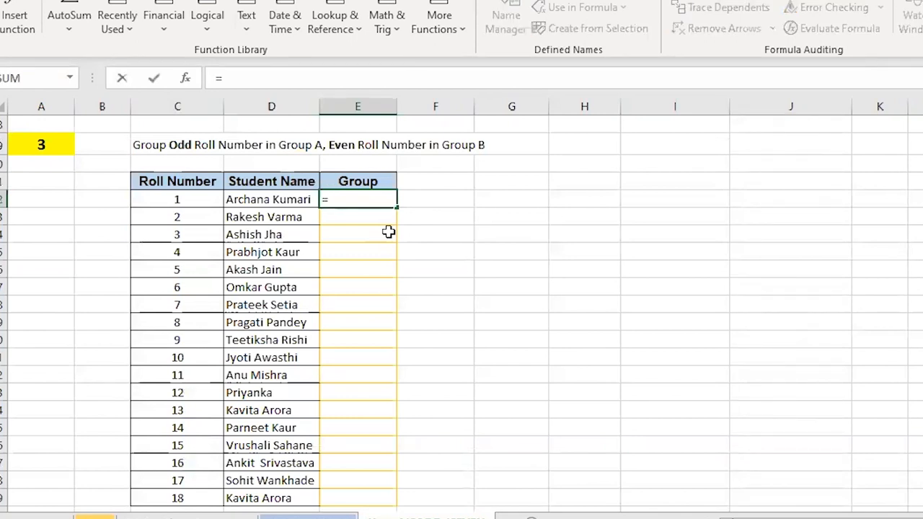
type("IF(ISD")
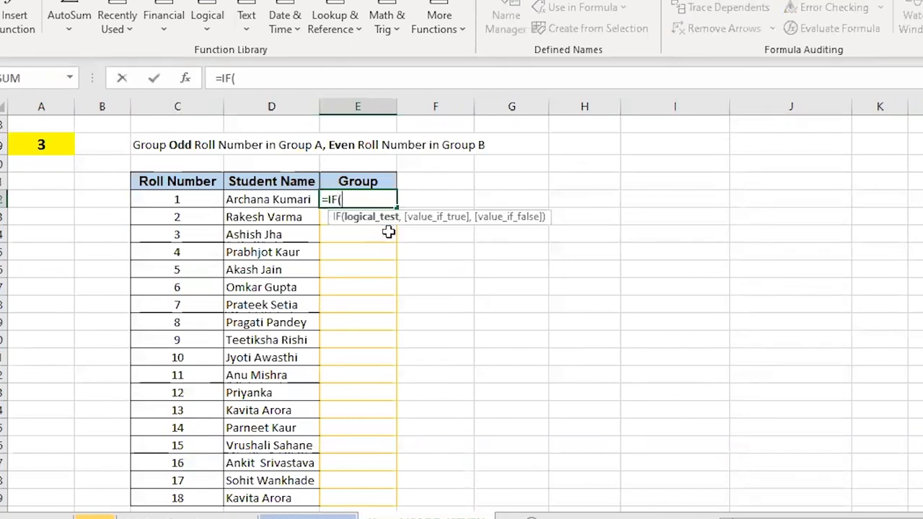
key("BackSpace")
type("ODD(")
key("Left")
key("Left")
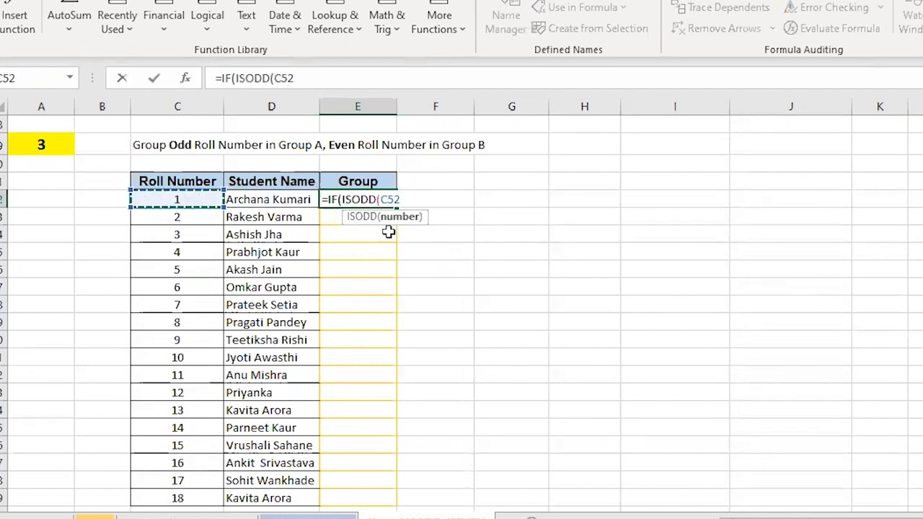
type(")")
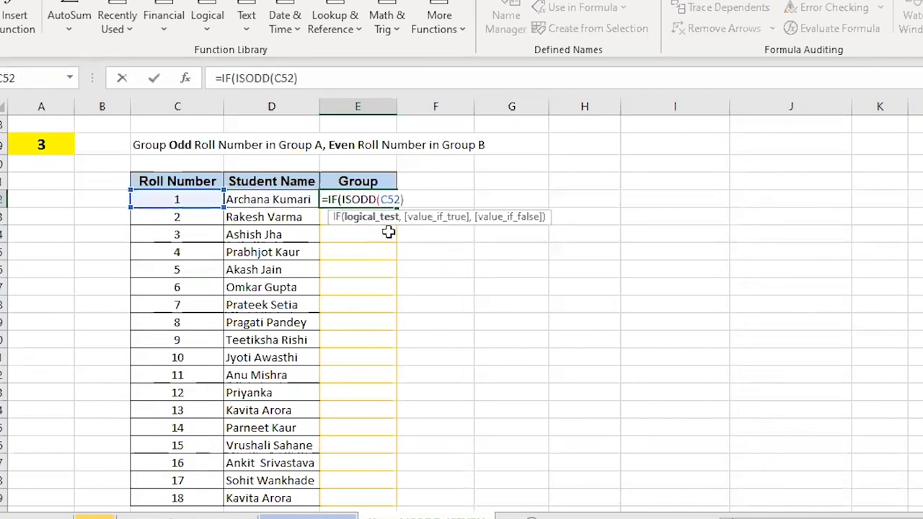
type(",\"")
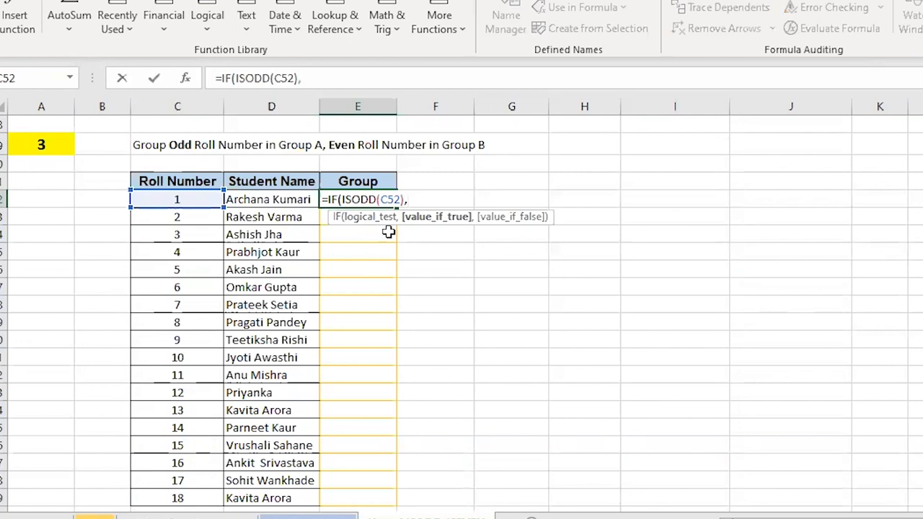
type("Grup")
key("BackSpace")
key("BackSpace")
type("oup-")
type("A\"")
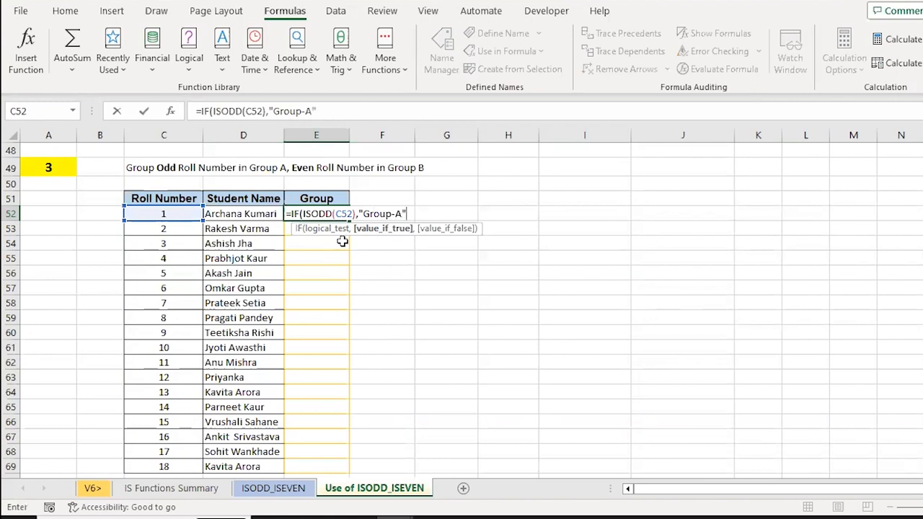
type(",")
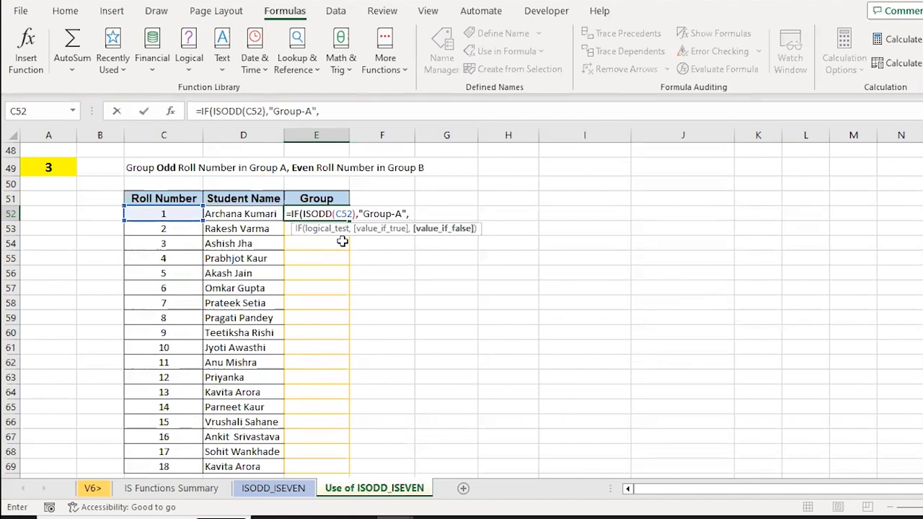
type("\"Group-B\"")
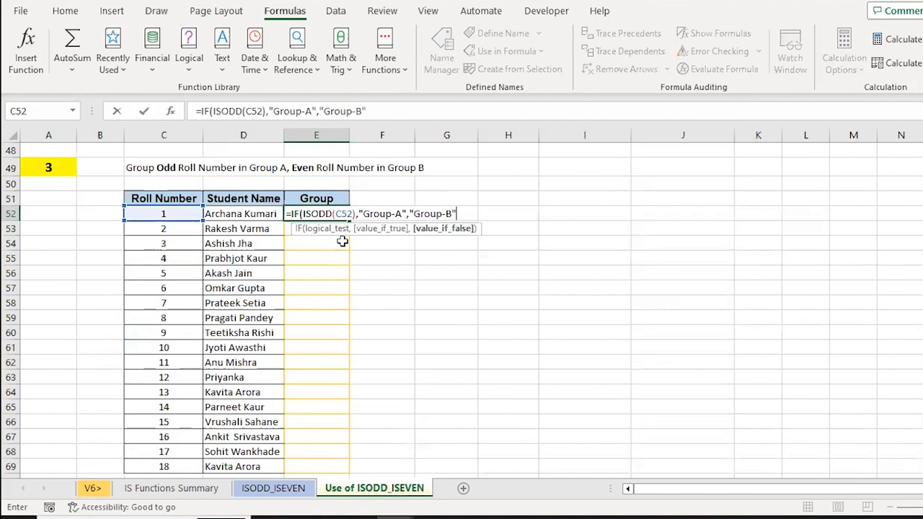
type(")")
key("Return")
- Copy the E52 group formula into E53:E69 for the remaining students
key("ctrl+c")
key("Up")
key("ctrl+c")
key("Left")
key("ctrl+Down")
key("Right")
key("ctrl+shift+Up")
key("shift+Down")
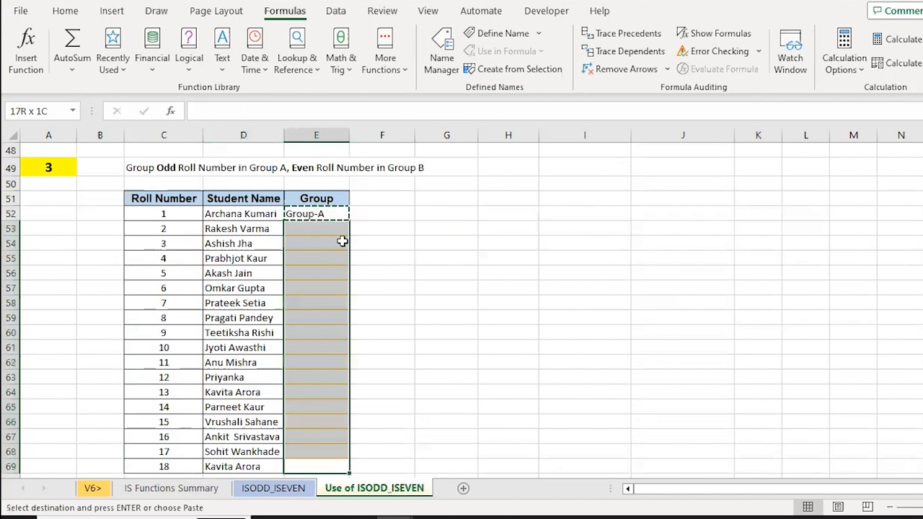
key("Return")
- Check the Group column formulas and results against the roll numbers in rows 52 to 69
key("Up")
key("Up")
key("Up")
key("Up")
key("Up")
key("Up")
key("Up")
key("Up")
key("Up")
key("Up")
key("Up")
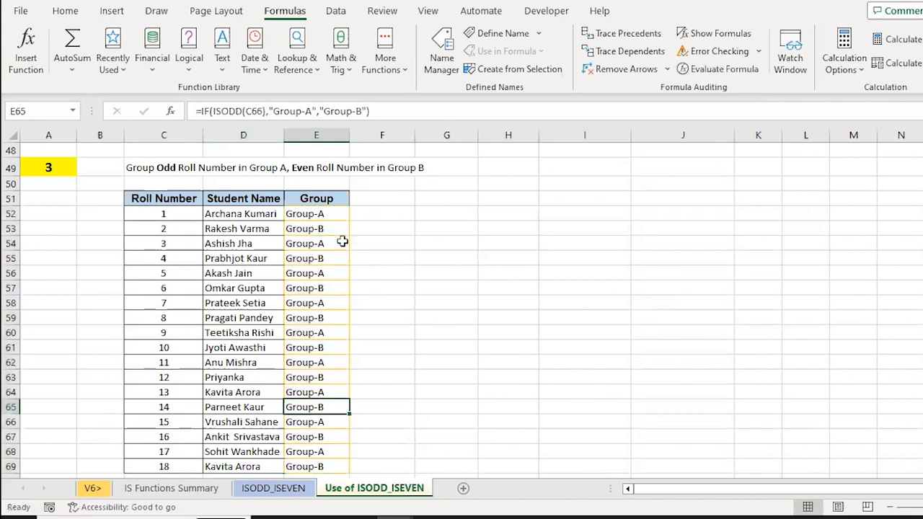
key("Up")
key("Up")
key("Up")
key("Up")
key("Up")
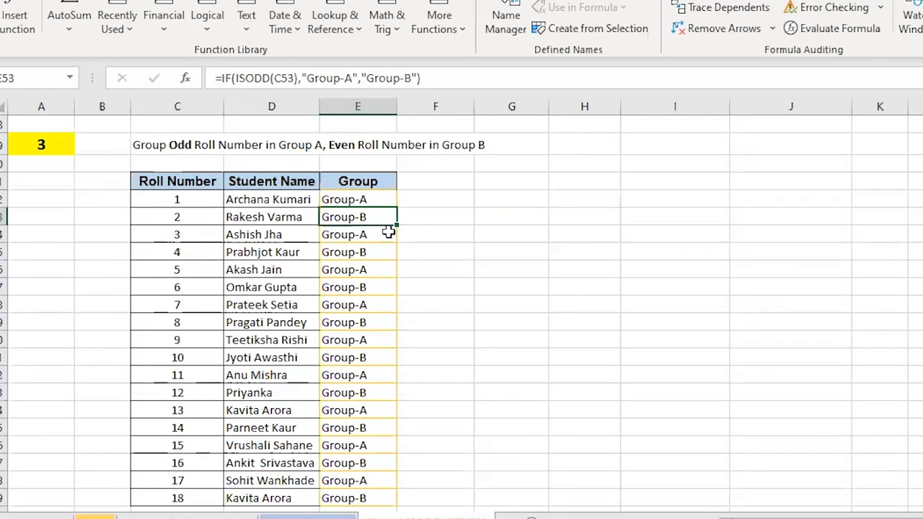
key("Down")
key("Down")
key("Down")
key("Down")
key("Down")
key("Down")
key("Down")
key("Down")
key("Down")
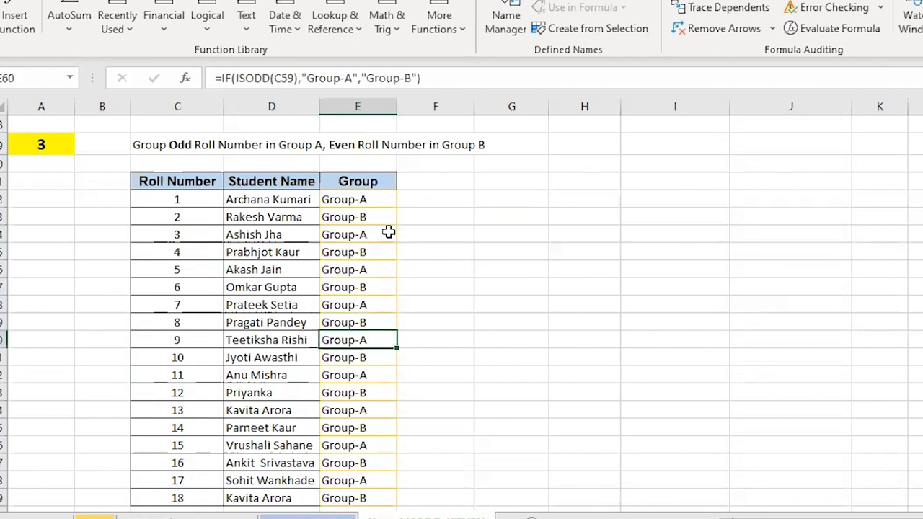
key("Down")
key("Down")
key("Down")
key("Down")
key("Down")
key("Down")
key("Down")
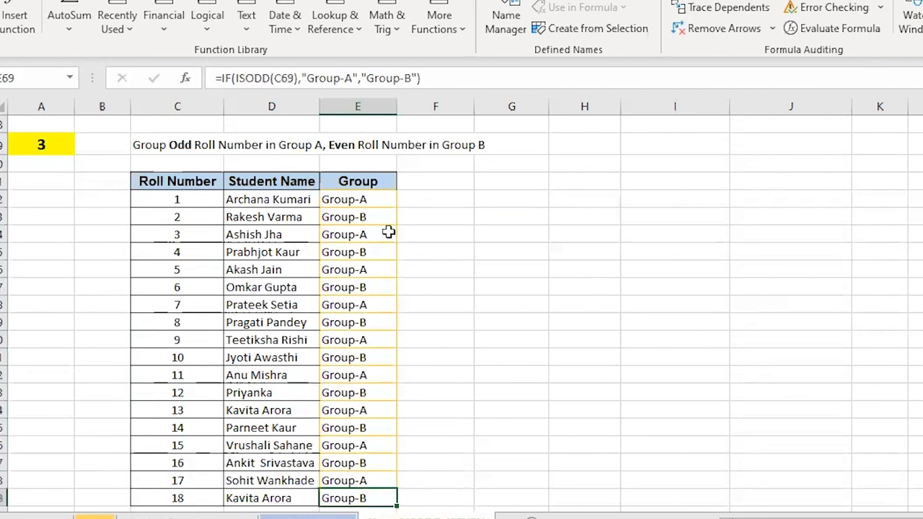
- Go to example 4, which is about highlighting even rows, and select its data range C76:H93
key("Up")
key("Left")
key("Left")
key("Down")
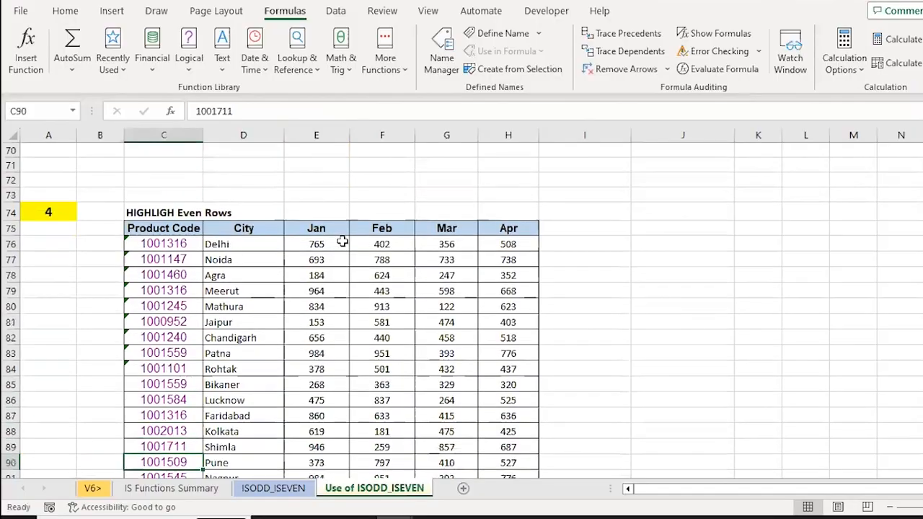
key("Down")
key("Down")
key("Down")
key("ctrl+Up")
key("Down")
key("Down")
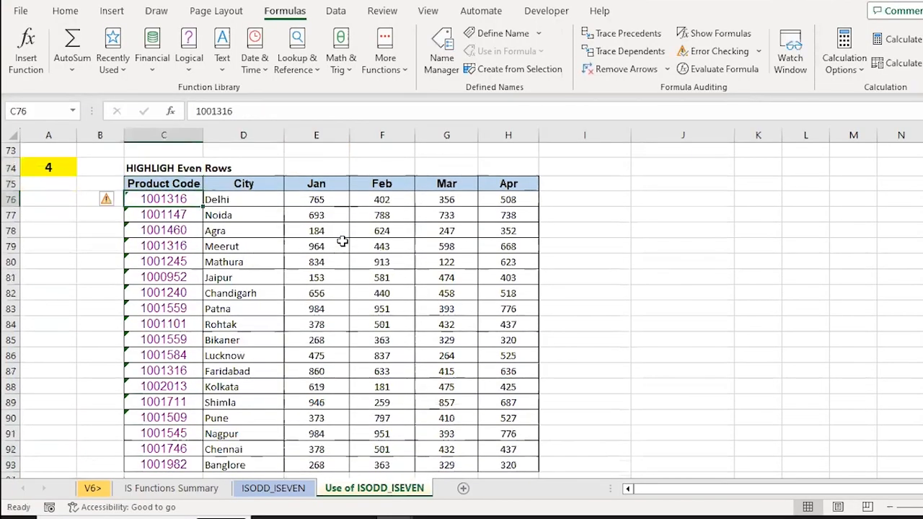
key("ctrl+shift+Right")
key("ctrl+shift+Down")
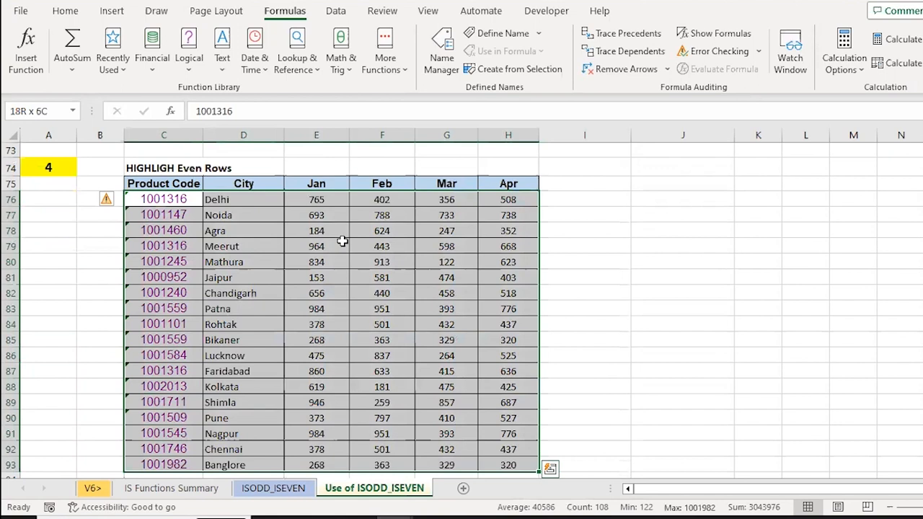
- Examine rows 76 to 79 of the product table one by one and select the full range C76:H93 again
key("Down")
key("Up")
key("ctrl+shift+Right")
key("Down")
key("ctrl+shift+Right")
key("Down")
key("ctrl+shift+Right")
key("Down")
key("ctrl+shift+Right")
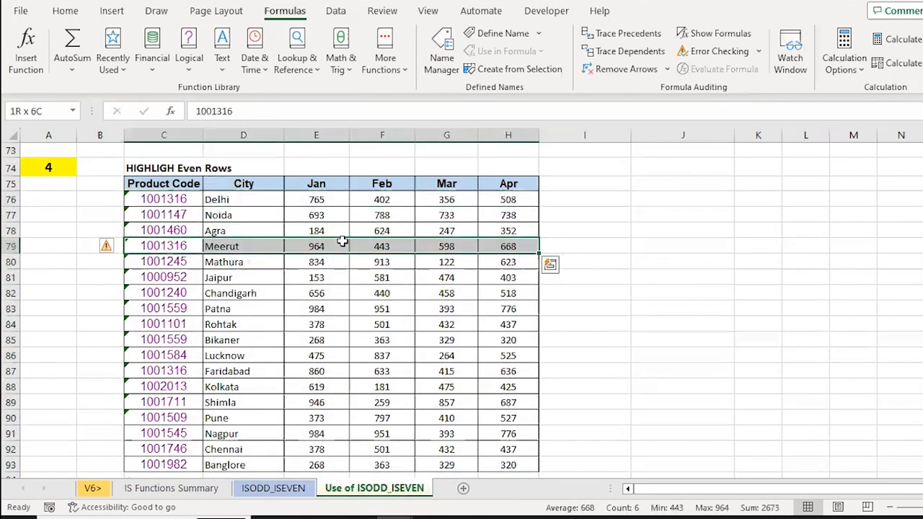
key("Up")
key("Up")
key("Up")
key("ctrl+shift+Right")
key("ctrl+shift+Down")
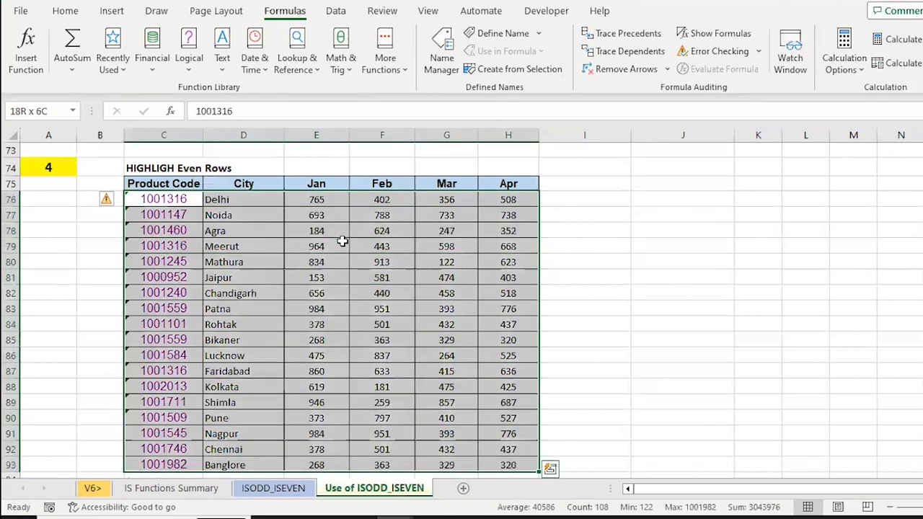
- Enter =ROW() in I76 beside the first data row of the product table
key("Right")
key("Right")
key("Right")
key("Right")
key("Right")
key("Right")
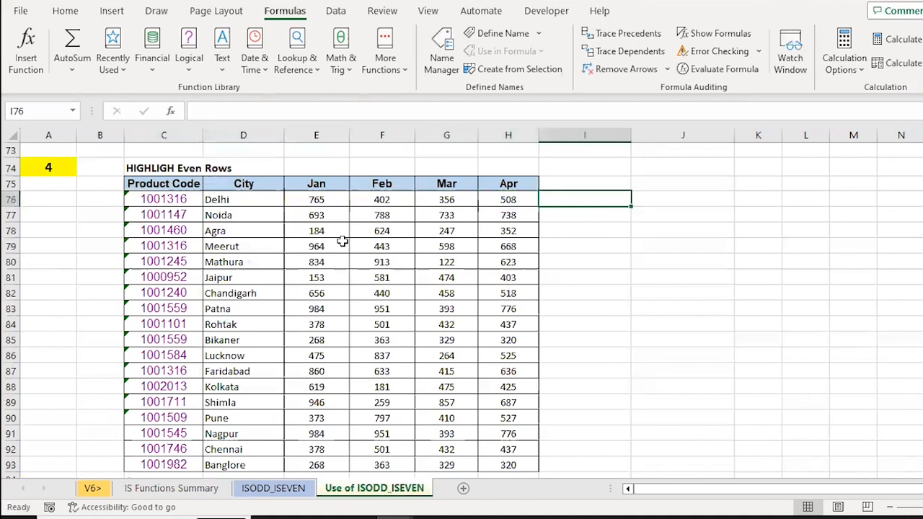
type("=row")
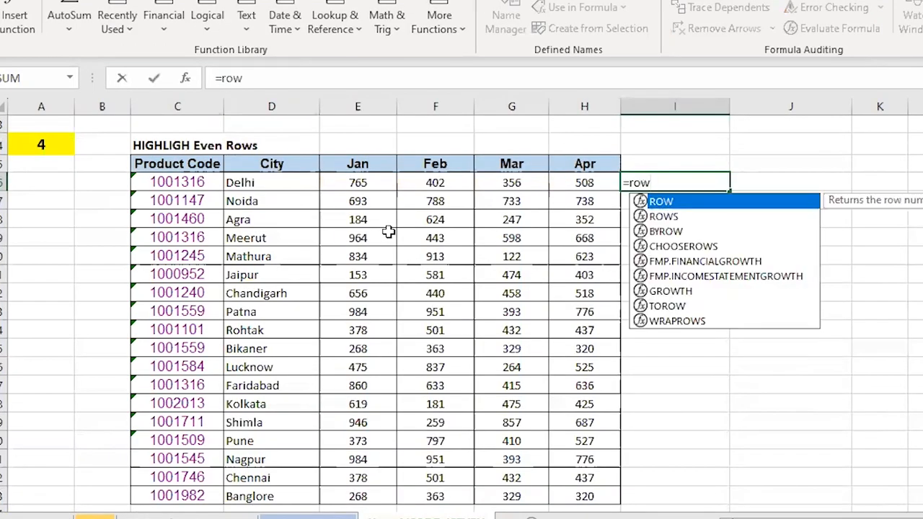
key("Tab")
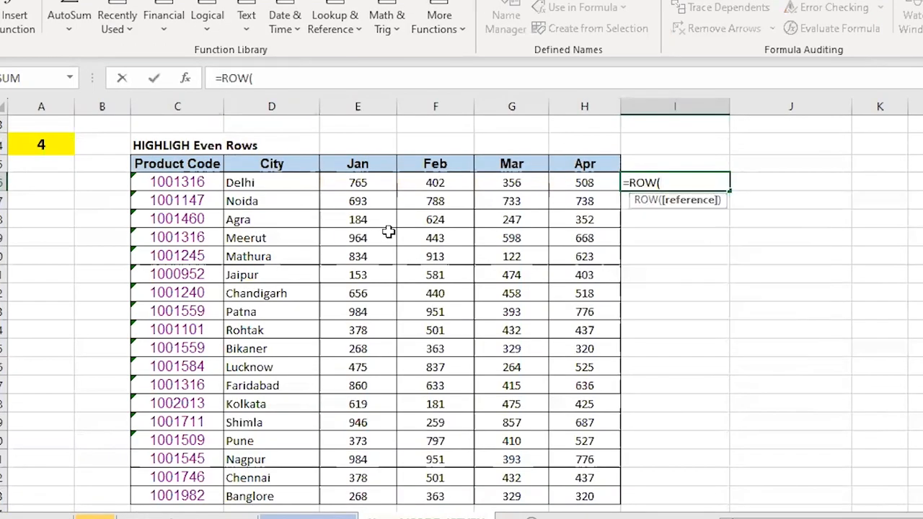
key("ctrl+Return")
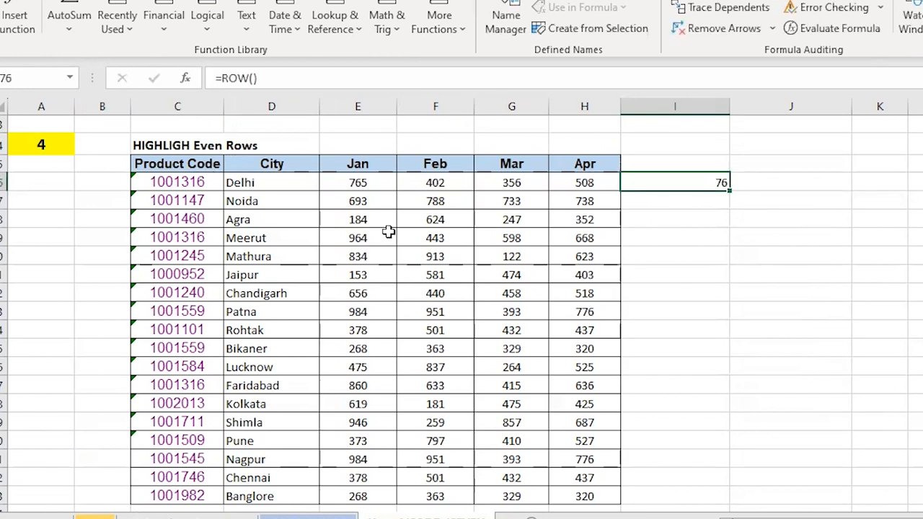
- Try =ROW() in J74 as a second test of the function and clear that cell again
key("Right")
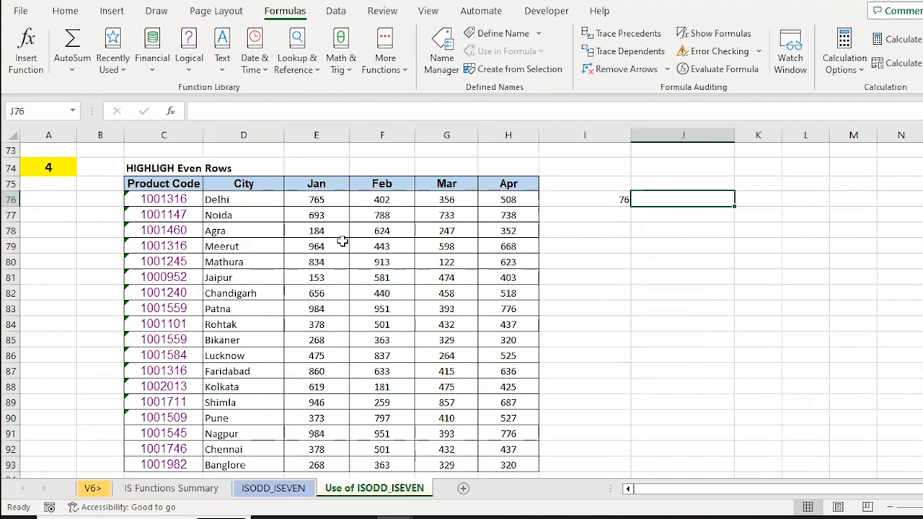
key("Up")
key("Up")
type("=row")
key("Tab")
type(")")
key("Return")
key("Up")
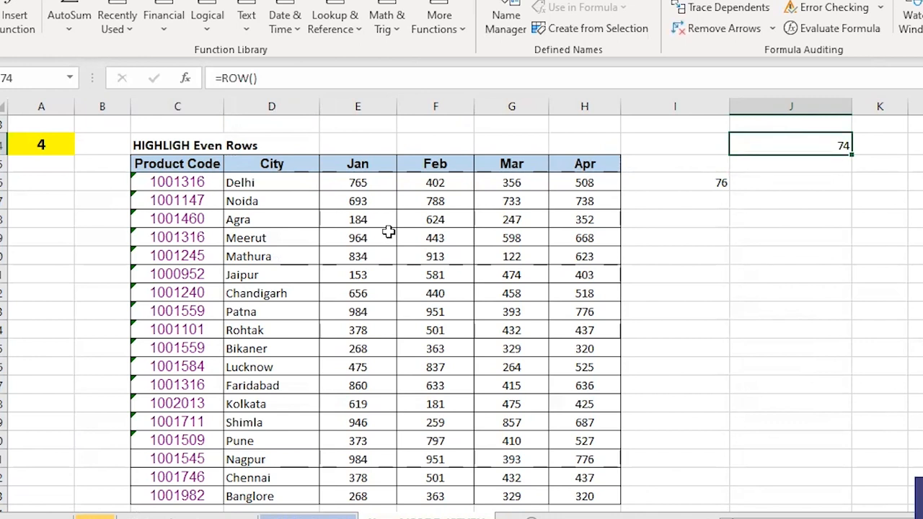
key("Down")
key("Down")
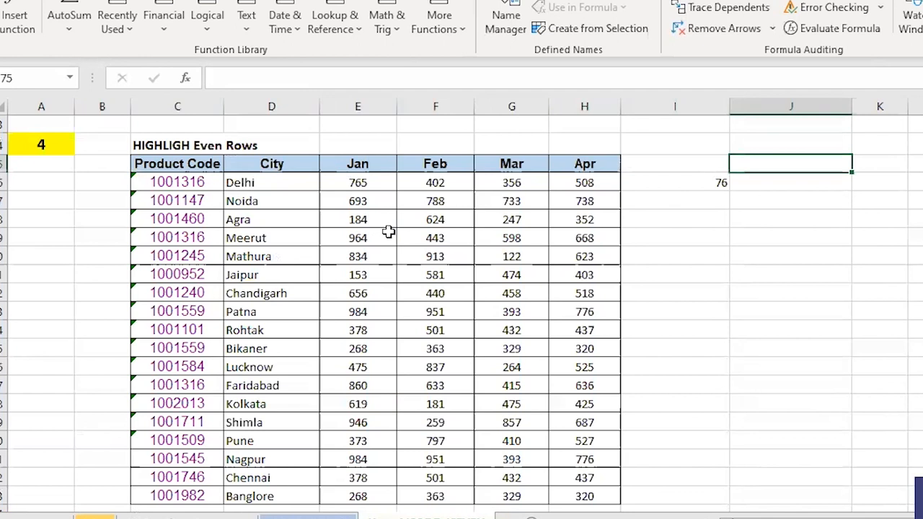
- Wrap the row-number formula in I76 in ISEVEN so it reads =ISEVEN(ROW())
key("Left")
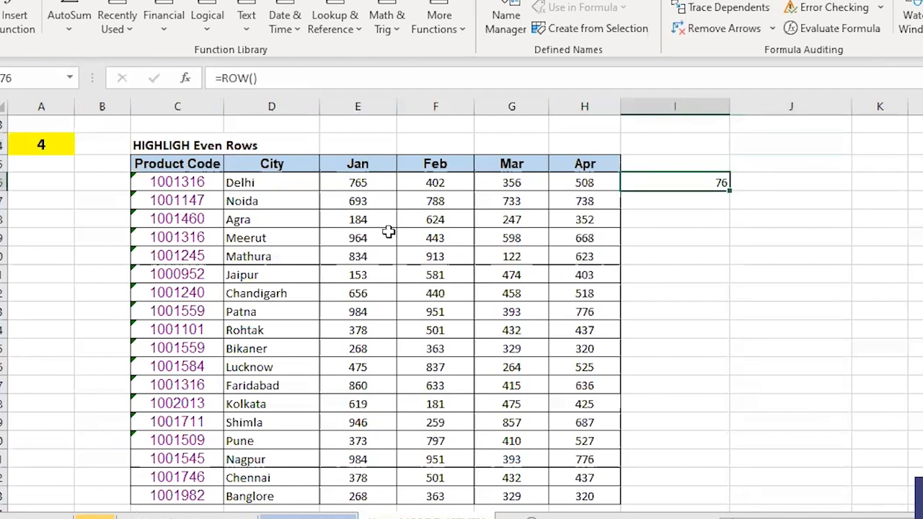
left_click(221, 70)
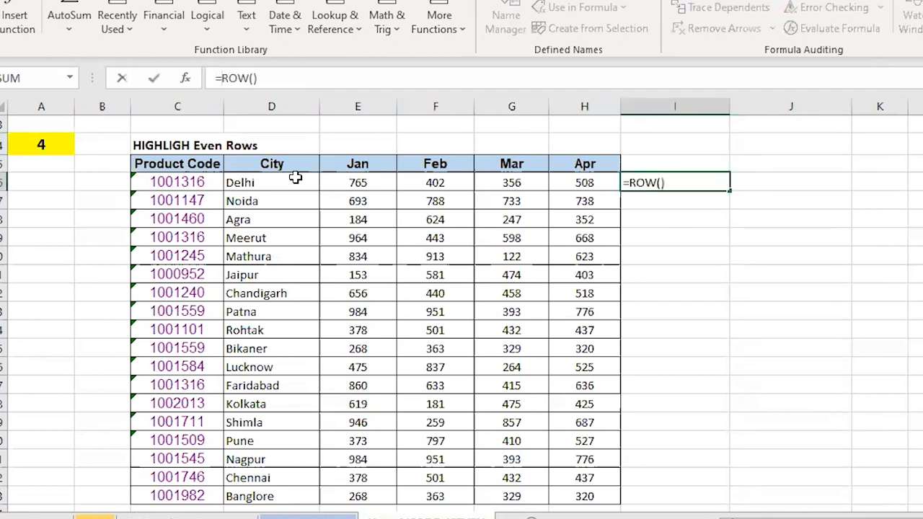
type("isev")
key("Tab")
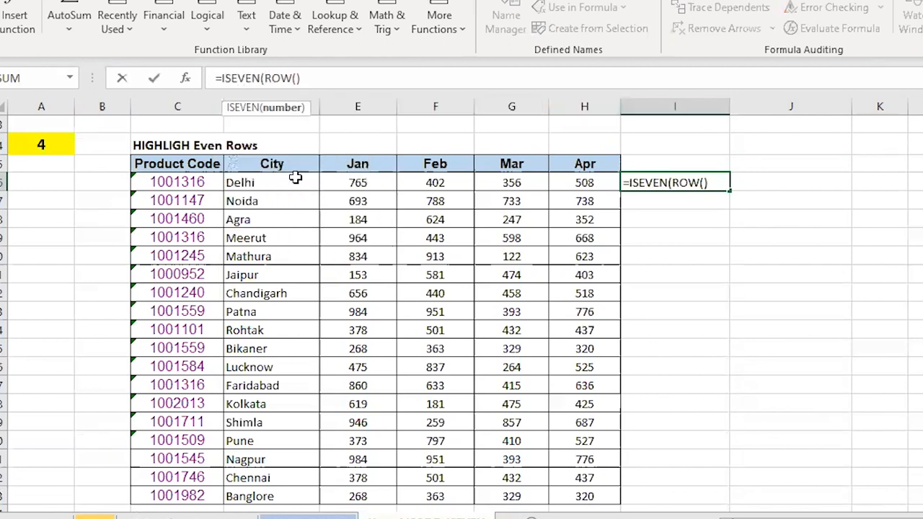
type(")")
key("ctrl+Return")
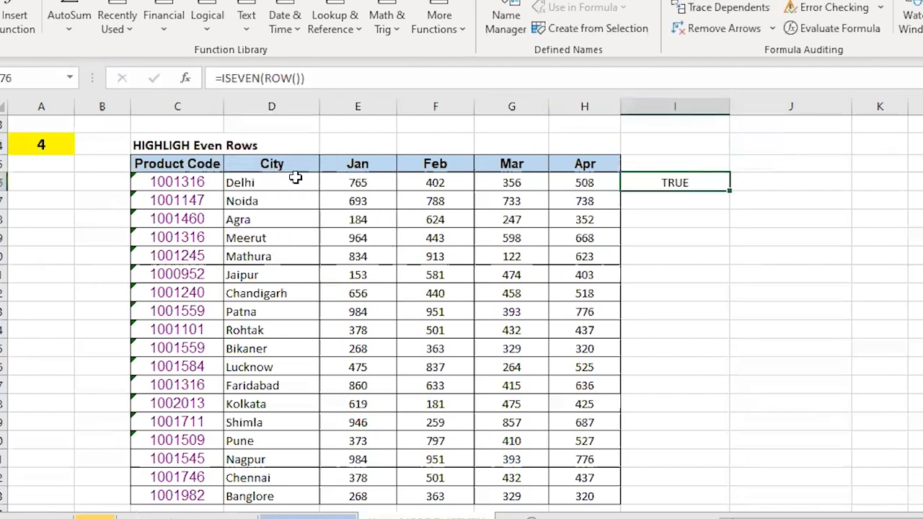
- Copy the ISEVEN formula from I76 down beside every data row of the product table, through I93
key("ctrl+c")
key("shift+Down")
key("shift+Down")
key("shift+Down")
key("shift+Down")
key("shift+Down")
key("shift+Down")
key("shift+Down")
key("shift+Down")
key("shift+Down")
key("shift+Down")
key("shift+Down")
key("shift+Down")
key("shift+Down")
key("shift+Down")
key("shift+Down")
key("shift+Down")
key("shift+Down")
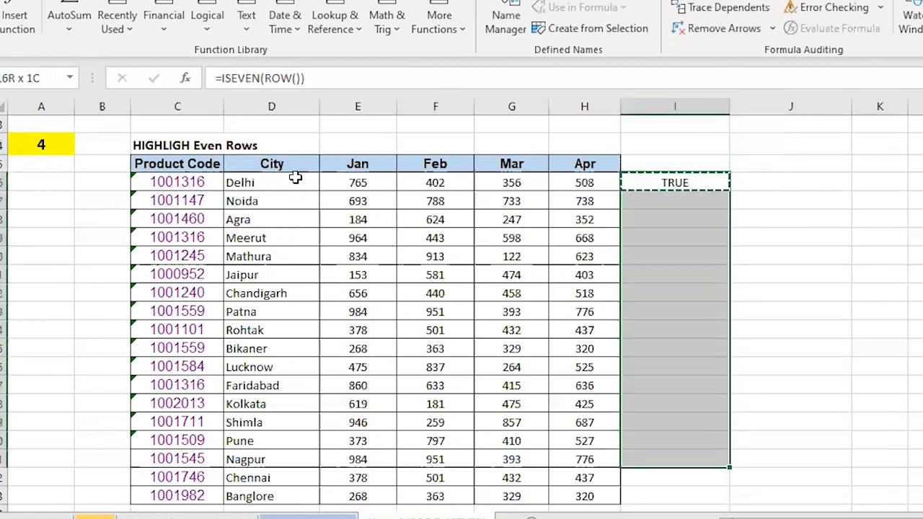
key("Return")
key("Up")
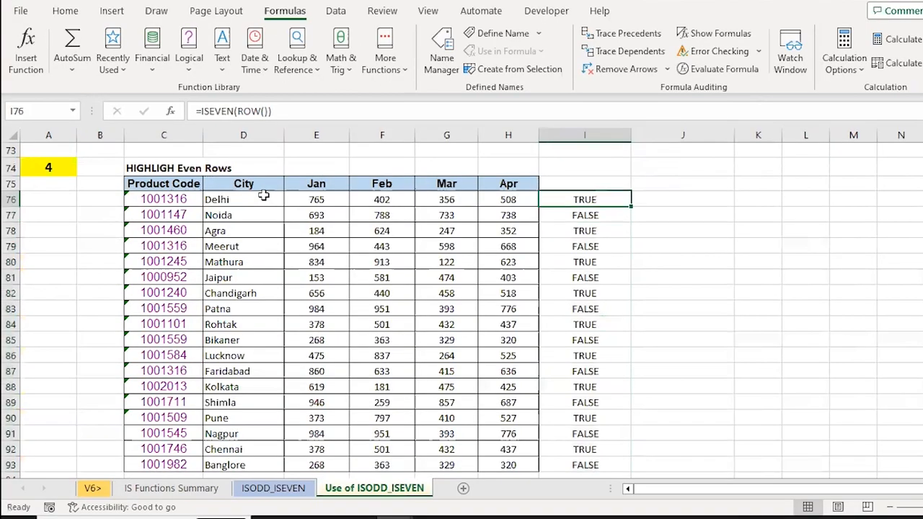
- Copy the formula text from I76 and select the product table's data range C76:H93 without the helper column
key("F2")
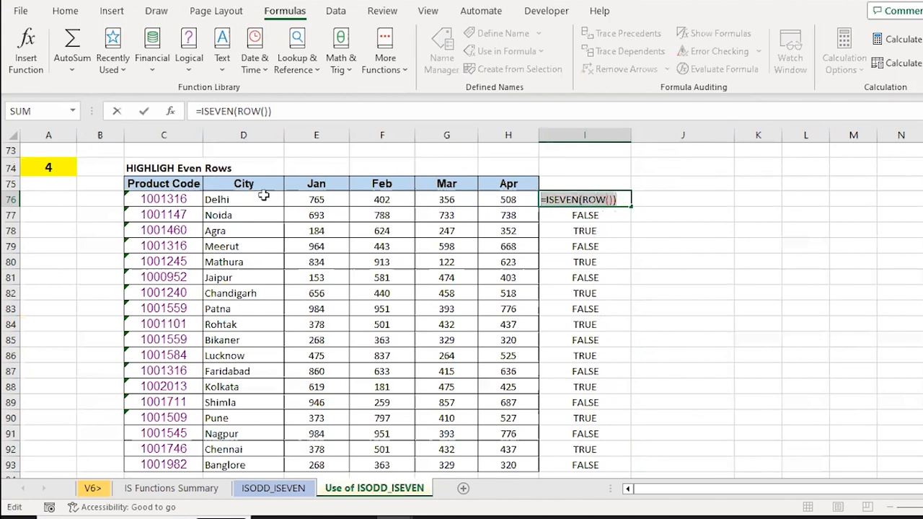
key("Escape")
key("Left")
key("Left")
key("Left")
key("Left")
key("Left")
key("Left")
key("shift+Right")
key("shift+Right")
key("shift+Right")
key("shift+Right")
key("shift+Right")
key("shift+Right")
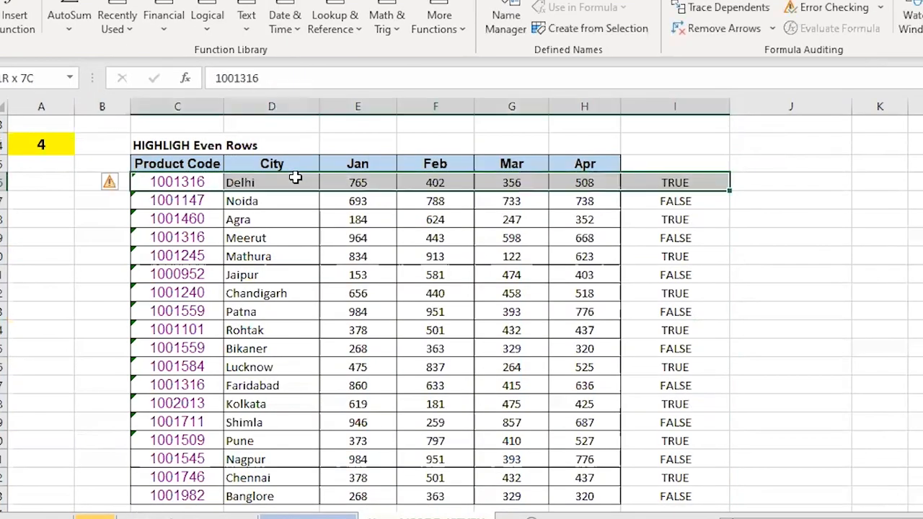
key("shift+Left")
key("ctrl+shift+Down")
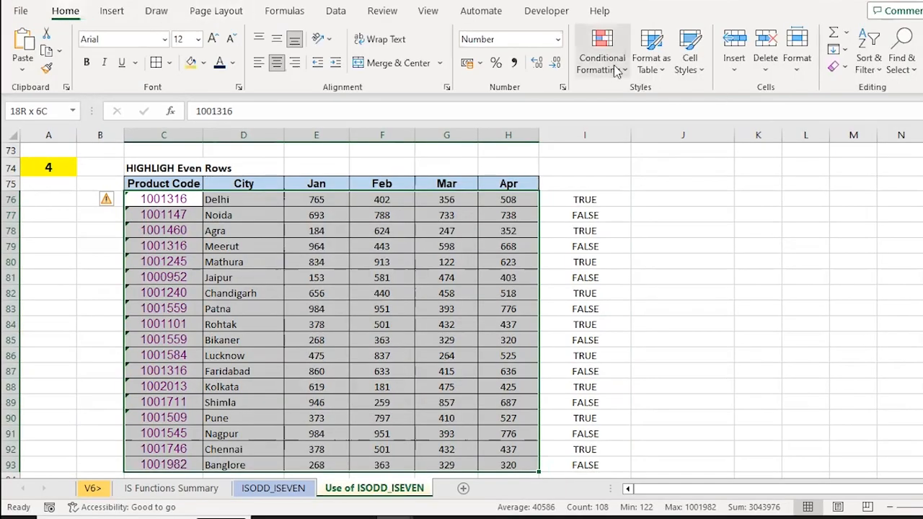
- Start a new formula-based conditional formatting rule for the selected range with the formula =ISEVEN(ROW())
left_click(617, 69)
mouse_move(679, 93)
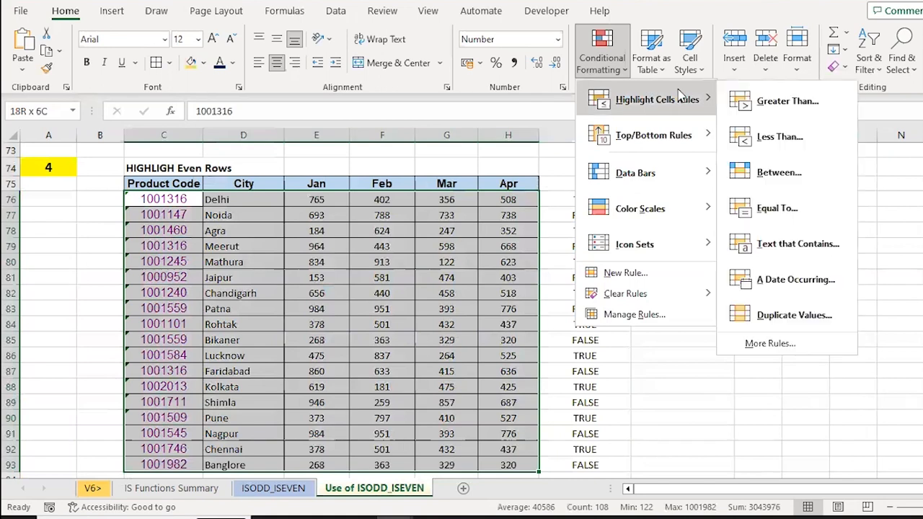
left_click(623, 273)
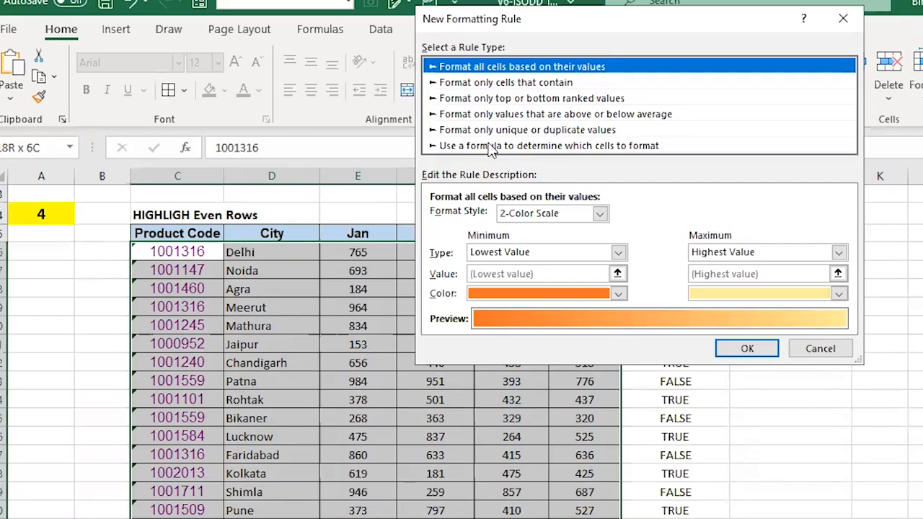
left_click(429, 109)
left_click(473, 218)
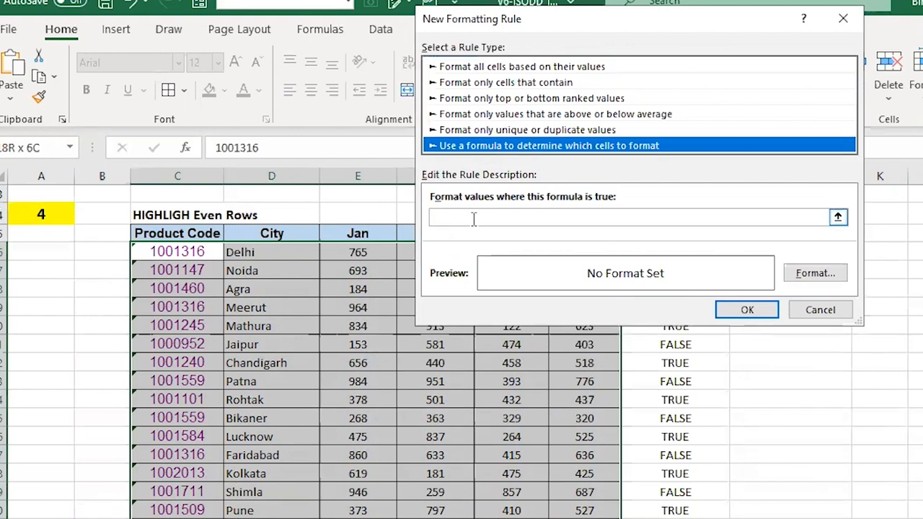
type("=ISEVEN(ROW())")
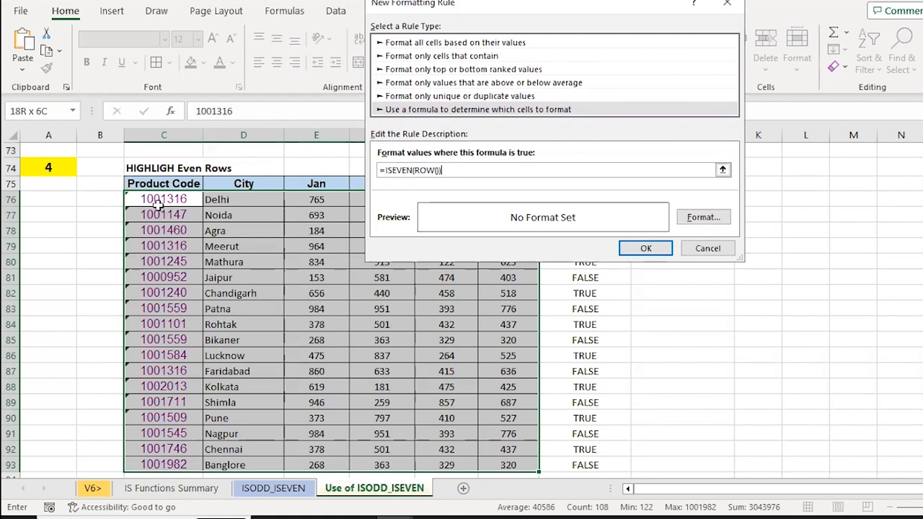
- Give the rule a light orange background fill and apply it to the selected range
left_click(717, 221)
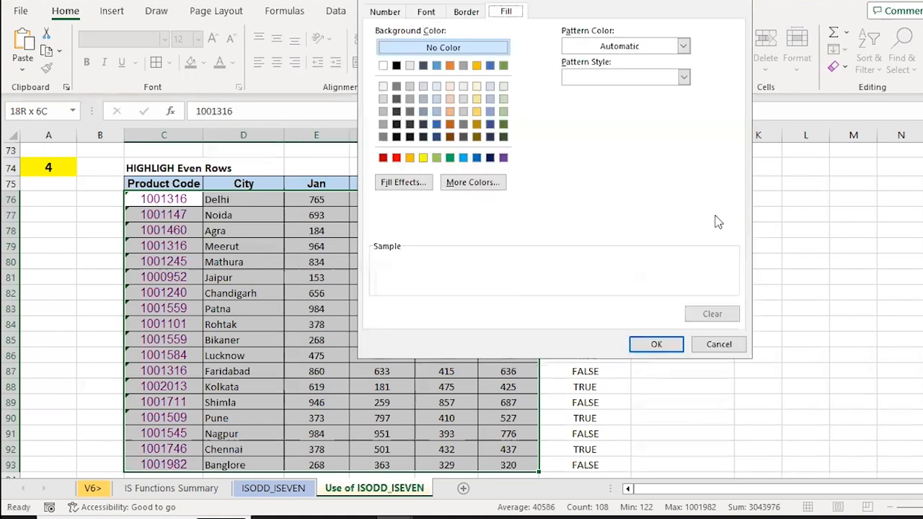
left_click(449, 98)
left_click(654, 346)
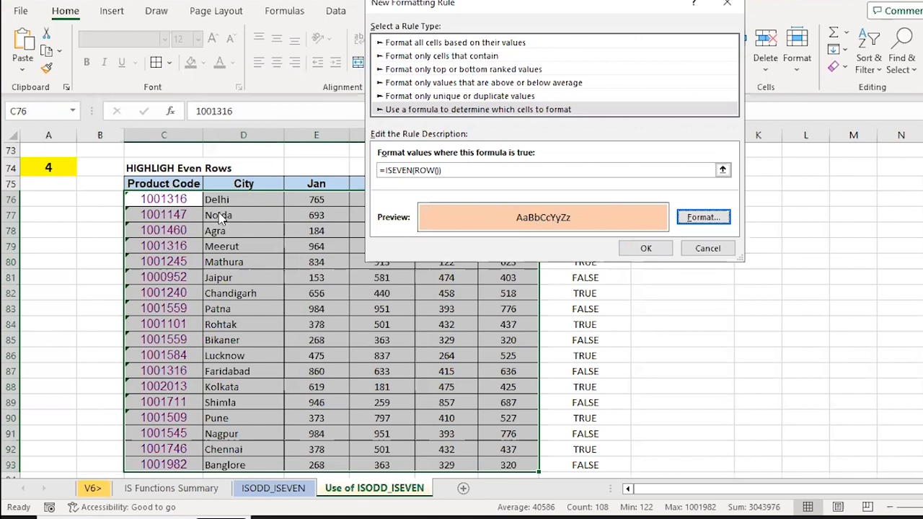
left_click(655, 248)
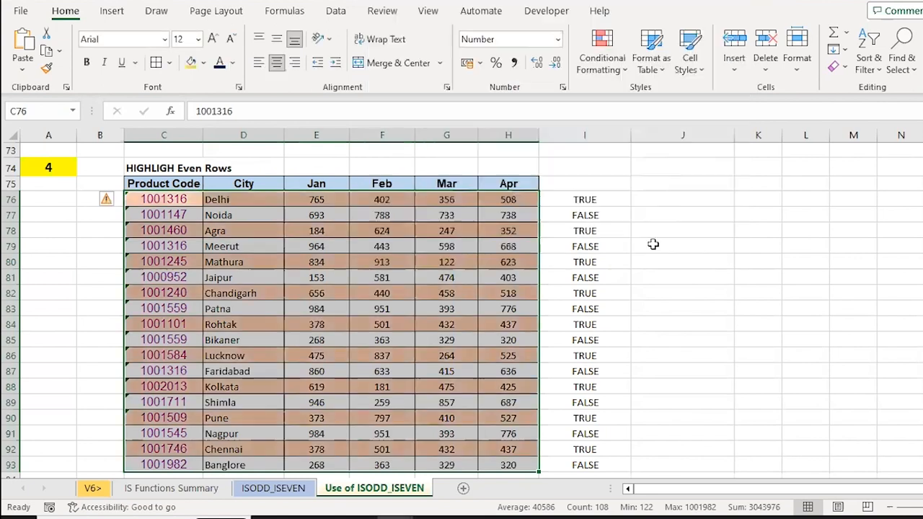
- Examine the highlighting row by row from row 76 to row 84 of the product table
key("Down")
key("Down")
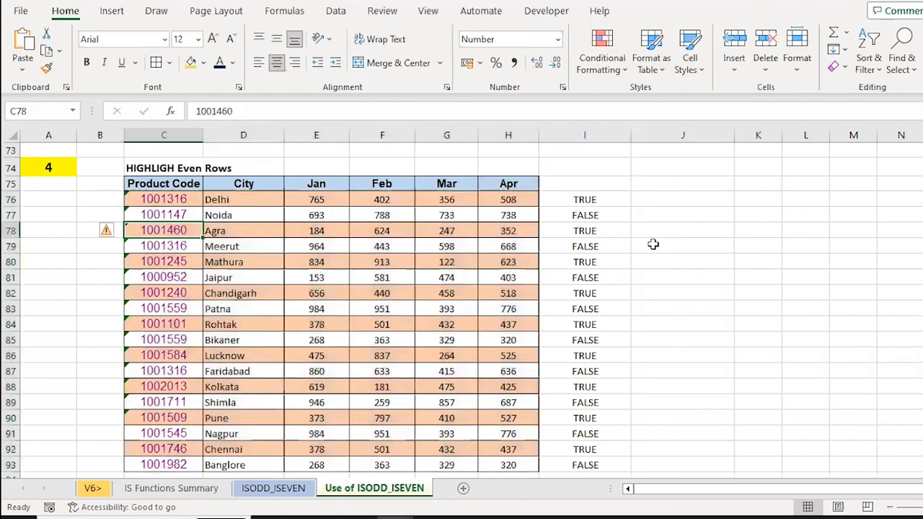
key("Down")
key("Down")
key("Down")
key("Down")
key("Down")
key("Down")
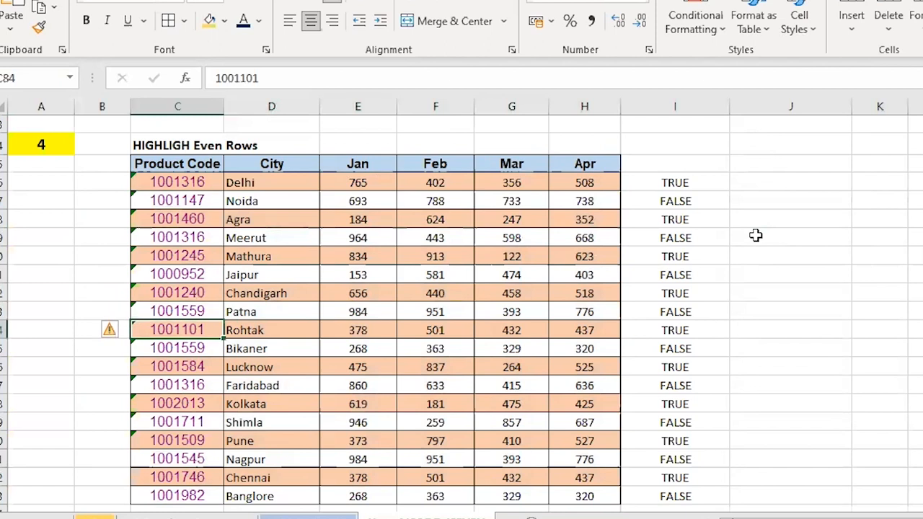
- Insert a blank sheet row at row 73, above the product table
key("ctrl+Down")
key("ctrl+Up")
key("Up")
key("Up")
key("Down")
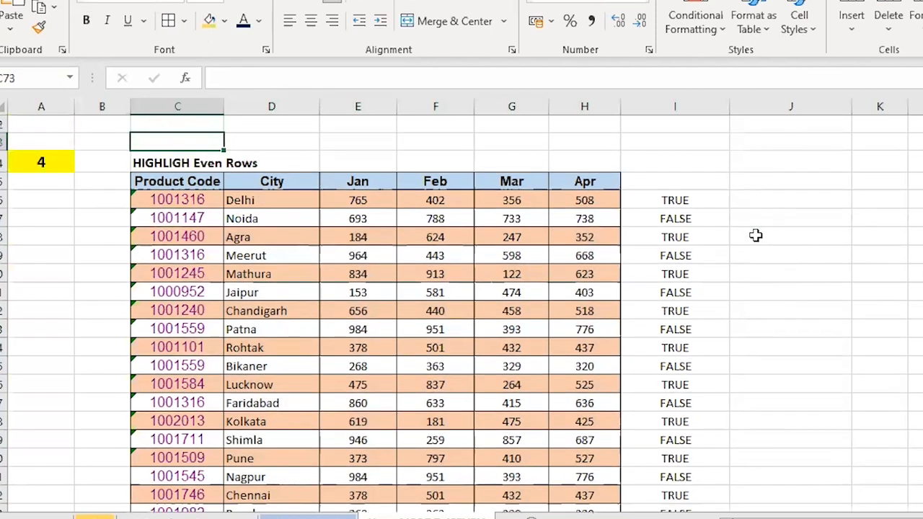
key("shift+space")
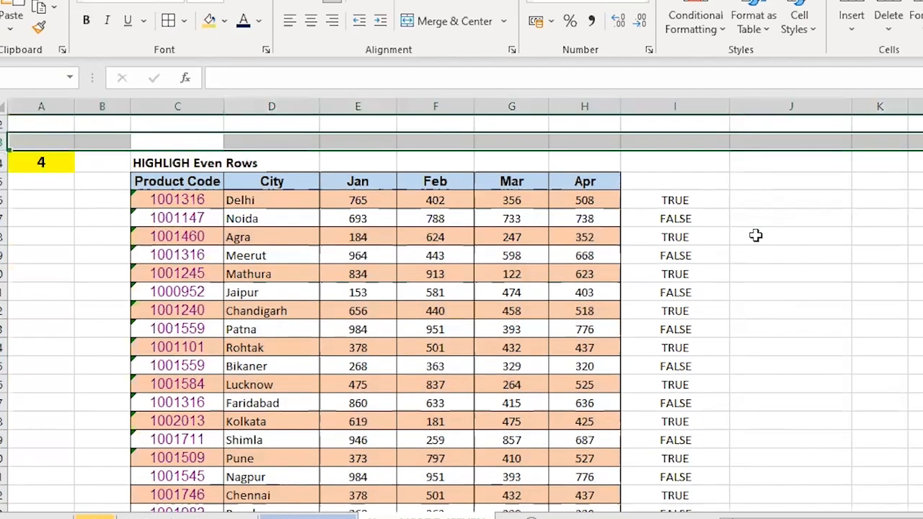
key("ctrl+shift+plus")
- Examine how the highlighting falls on the shifted table, comparing the Delhi row 77 with the Noida row 78
key("Down")
key("Down")
key("Down")
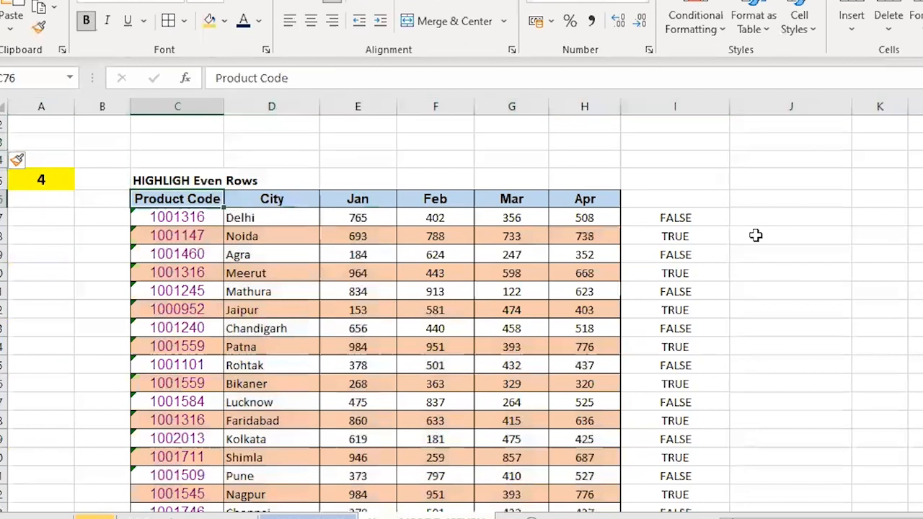
key("Down")
key("Down")
key("Up")
key("shift+space")
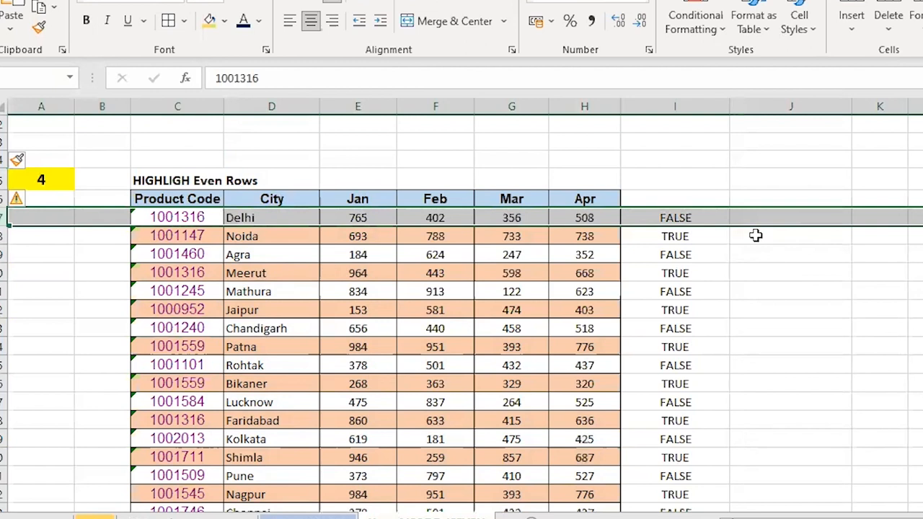
key("shift+BackSpace")
key("Down")
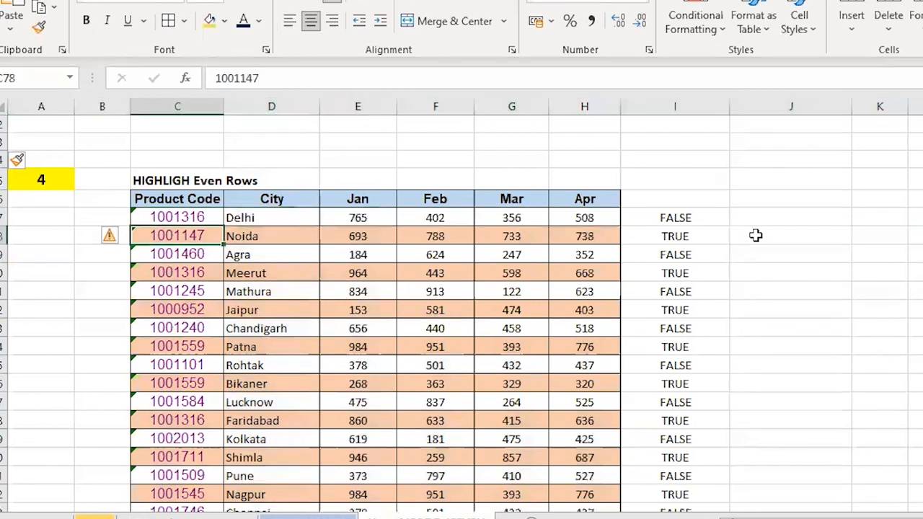
key("shift+space")
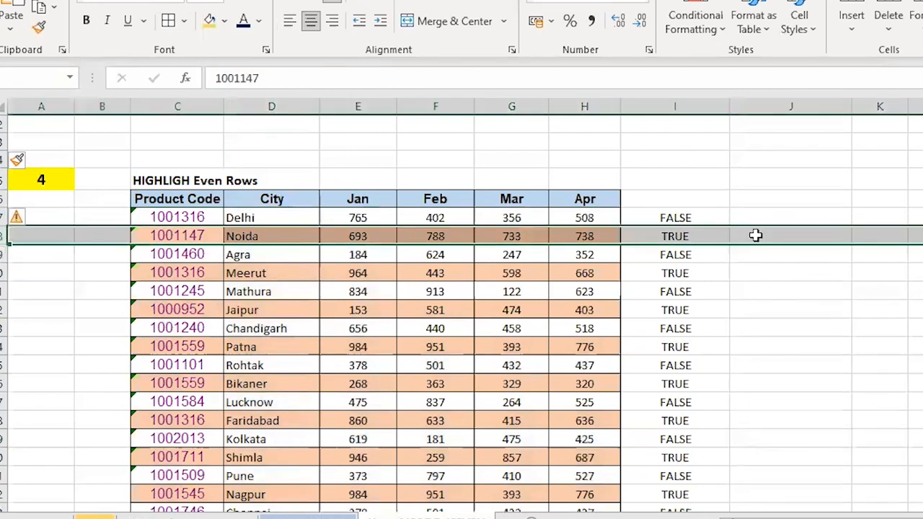
key("ctrl+Down")
key("ctrl+Up")
key("ctrl+Up")
key("Up")
key("Up")
key("Down")
key("Down")
key("Down")
key("Down")
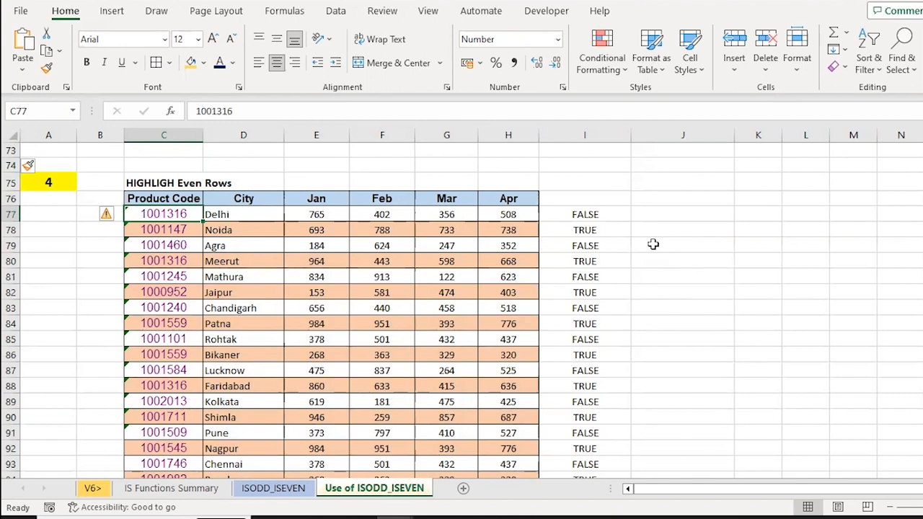
- Go back up column C to the odd and even count example near the start of the sheet
key("Up")
key("Up")
key("Up")
key("Up")
key("Up")
key("Up")
key("Up")
key("Up")
key("Up")
key("Up")
key("Up")
key("Up")
key("Up")
key("Up")
key("Up")
key("Up")
key("Up")
key("Up")
key("Up")
key("Up")
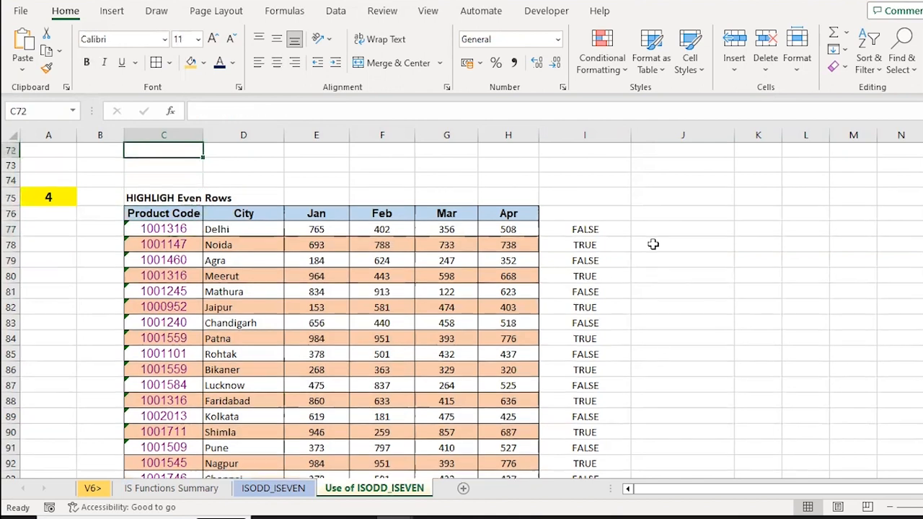
key("Up")
key("Up")
key("Up")
key("Up")
key("Up")
key("Up")
key("Up")
key("Up")
key("Up")
key("Up")
key("Up")
key("Up")
key("Up")
key("Up")
key("Up")
key("Up")
key("Up")
key("Up")
key("Up")
key("Up")
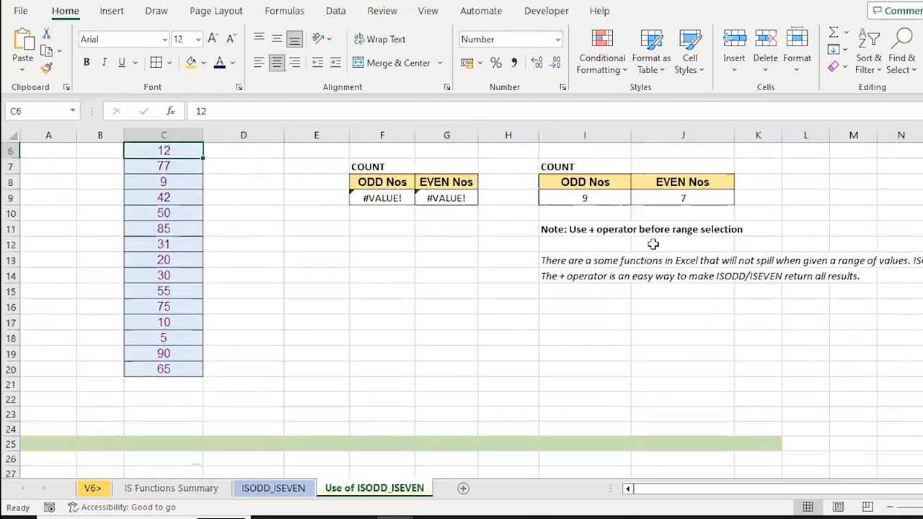